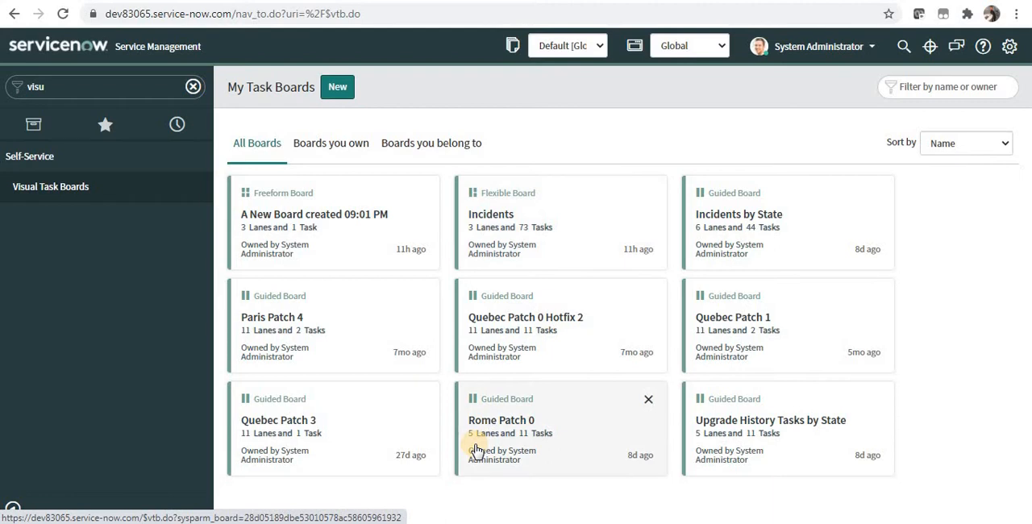
Start a new data driven board that uses Incident as its task table
left_click(337, 87)
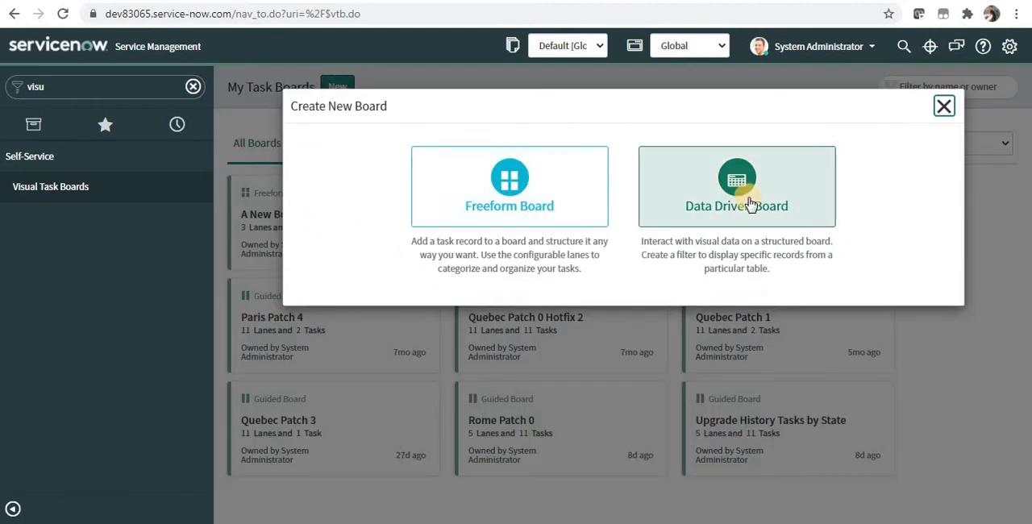
left_click(794, 206)
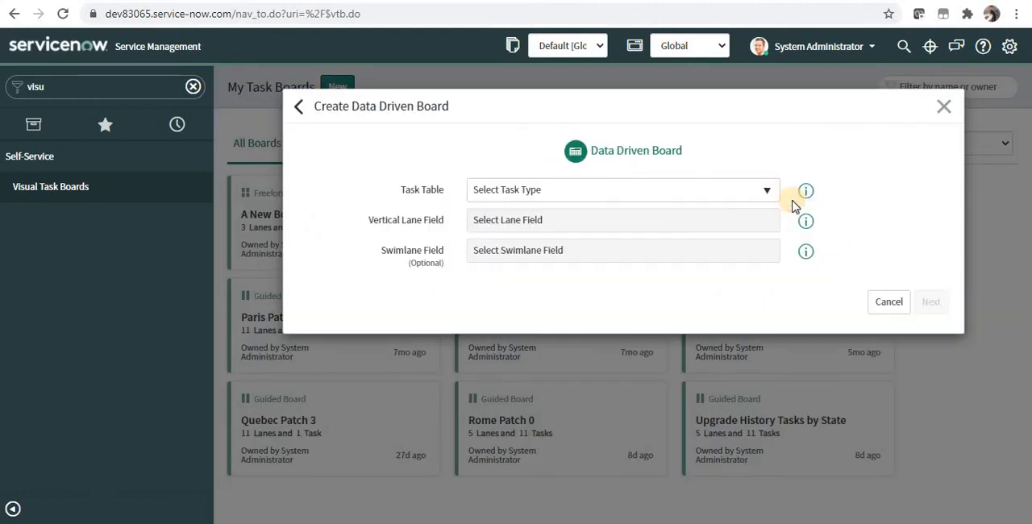
left_click(690, 193)
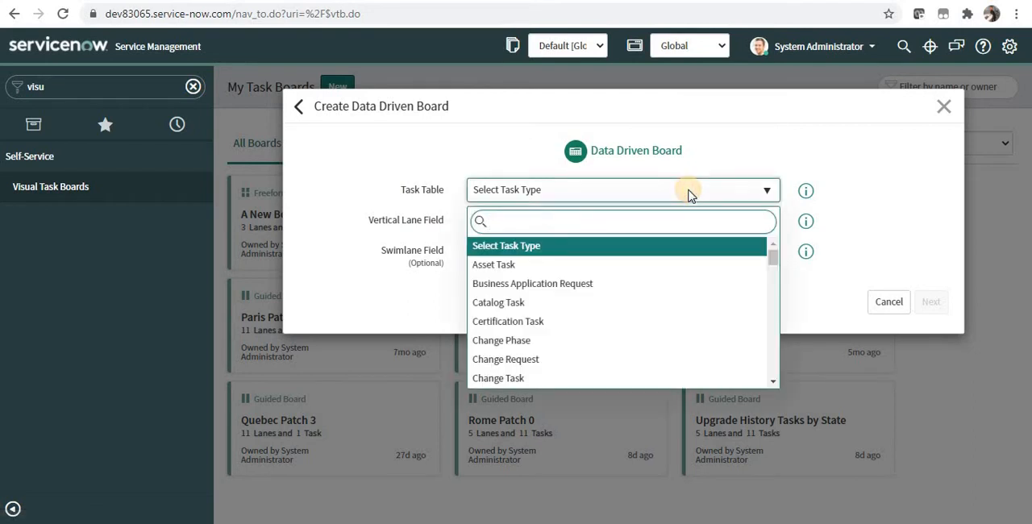
type("inci")
key("Return")
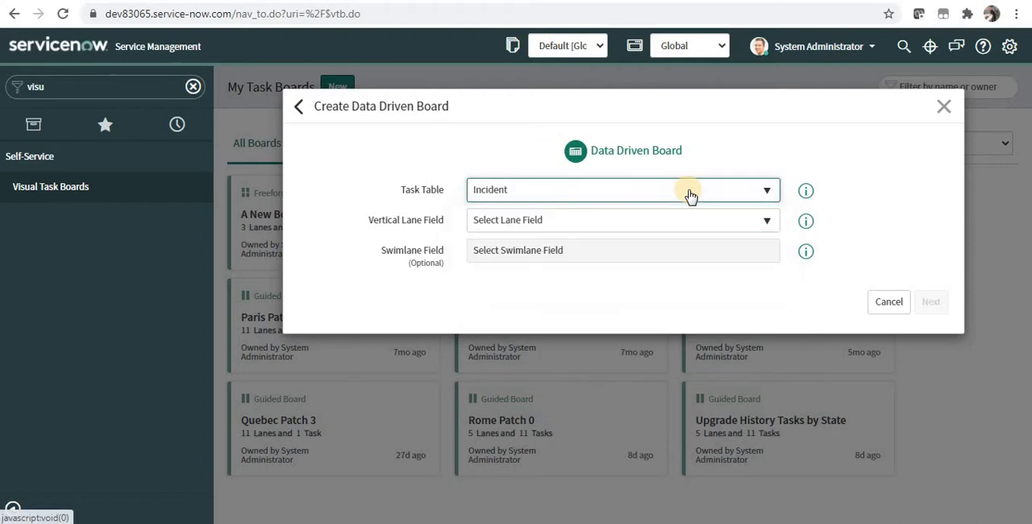
Set State as the vertical lane field and create the board without any filter conditions
left_click(670, 219)
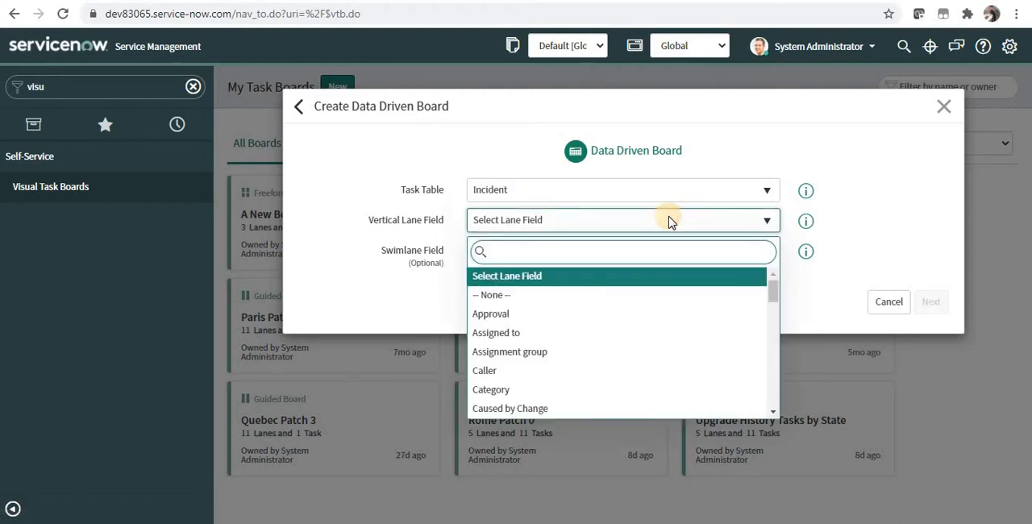
type("stat")
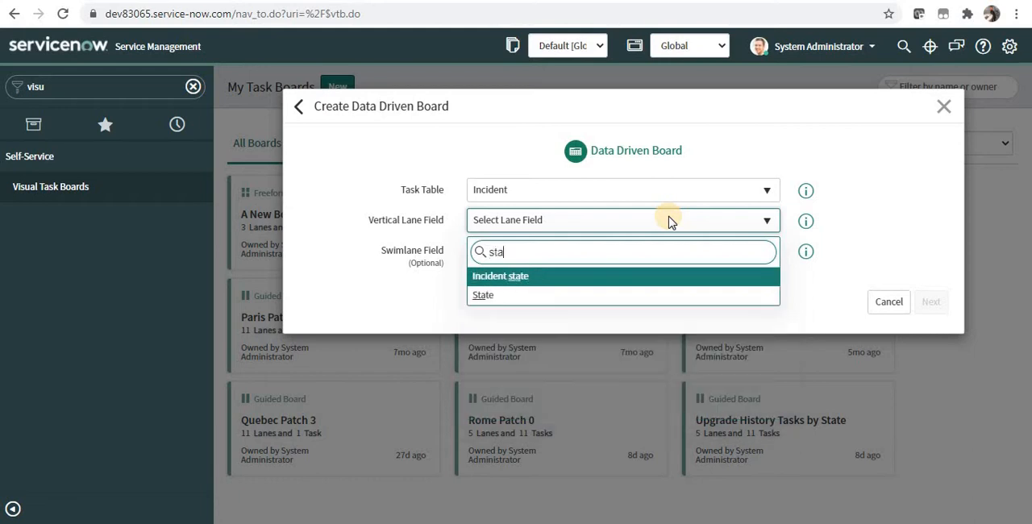
left_click(613, 296)
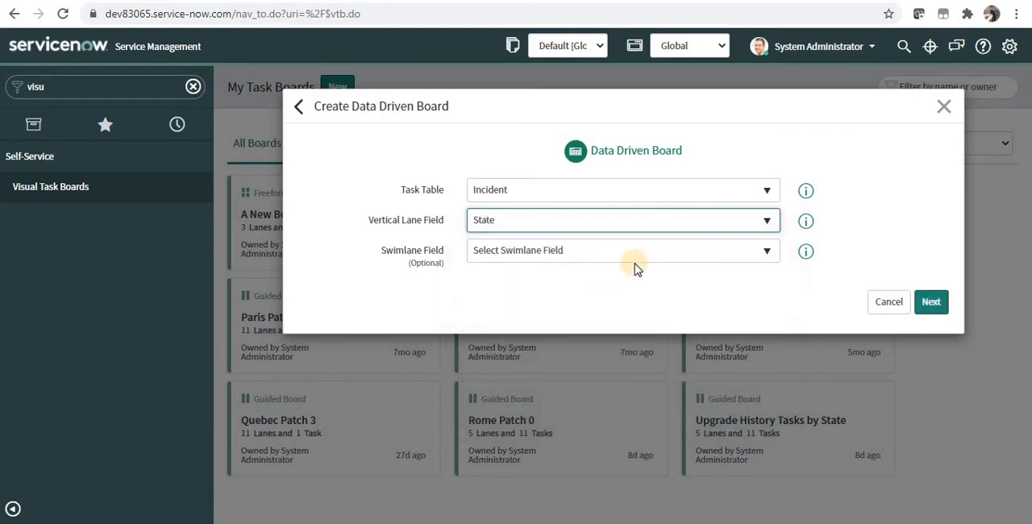
left_click(930, 301)
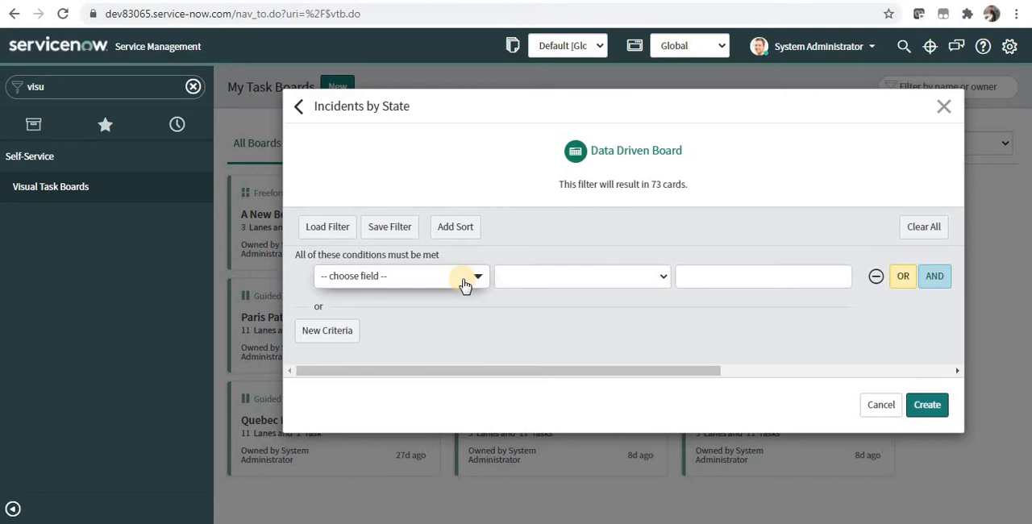
left_click(927, 405)
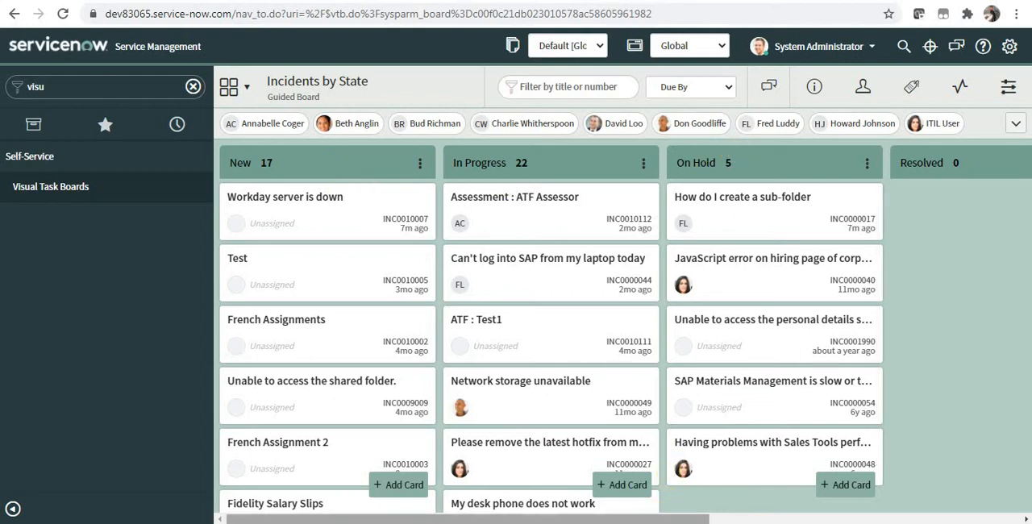
Look through all the state lanes of the board and expand the full list of assignees
left_click_drag(659, 518, 885, 512)
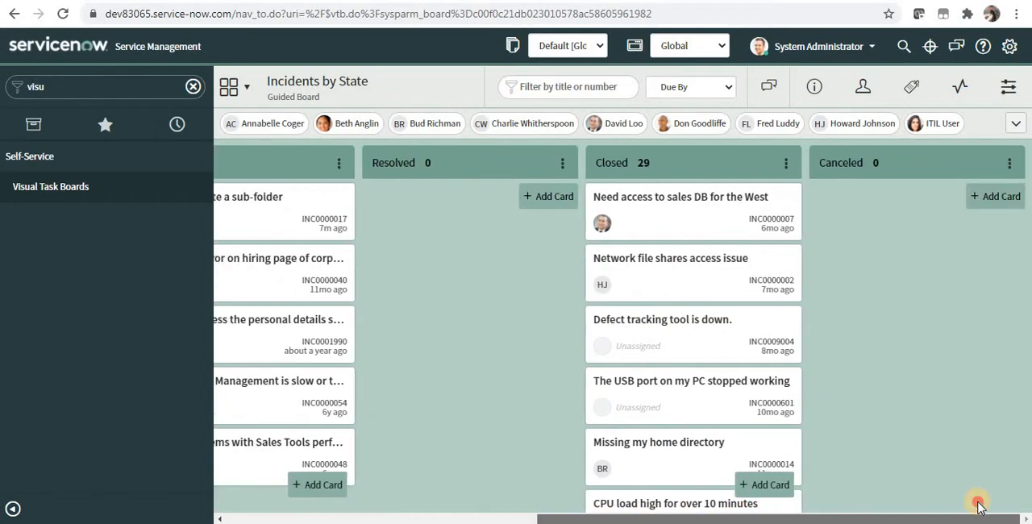
left_click_drag(979, 505, 597, 483)
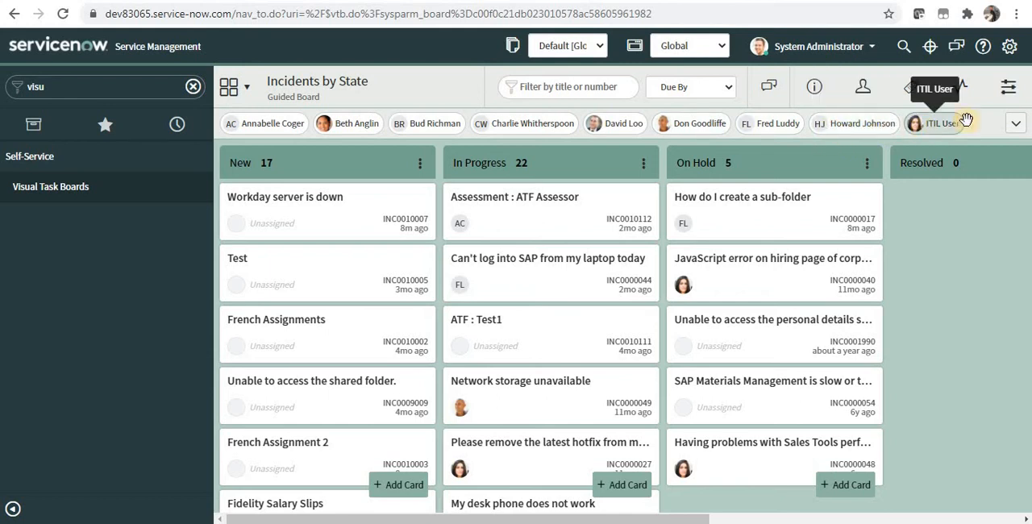
left_click(1014, 125)
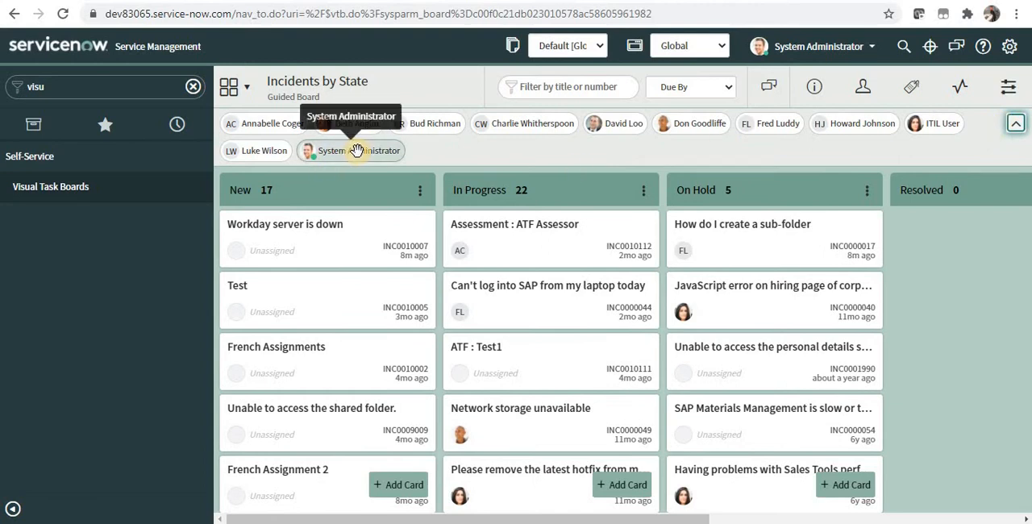
Show labels in the board's quick panel and apply the High Priority label to the "Assessment : ATF Assessor" card
left_click(1009, 88)
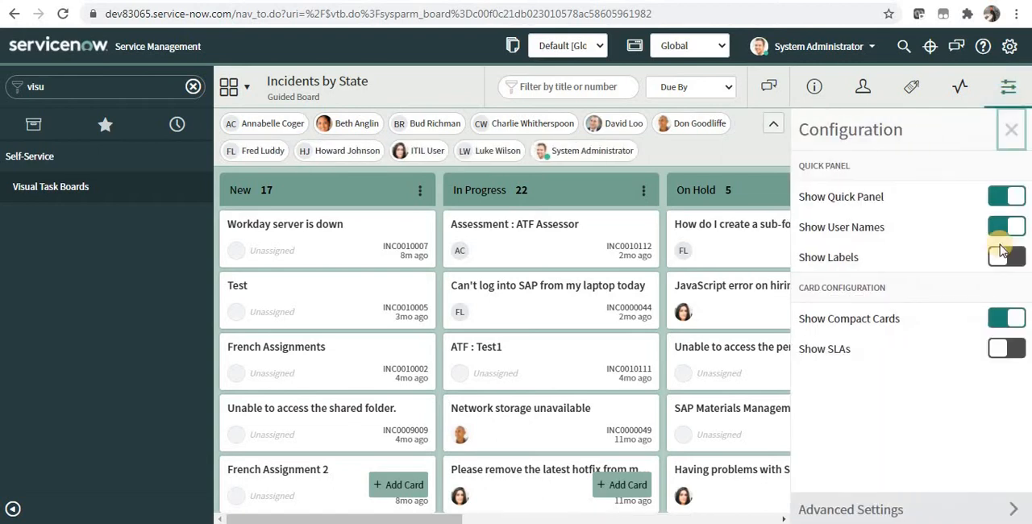
left_click(1007, 257)
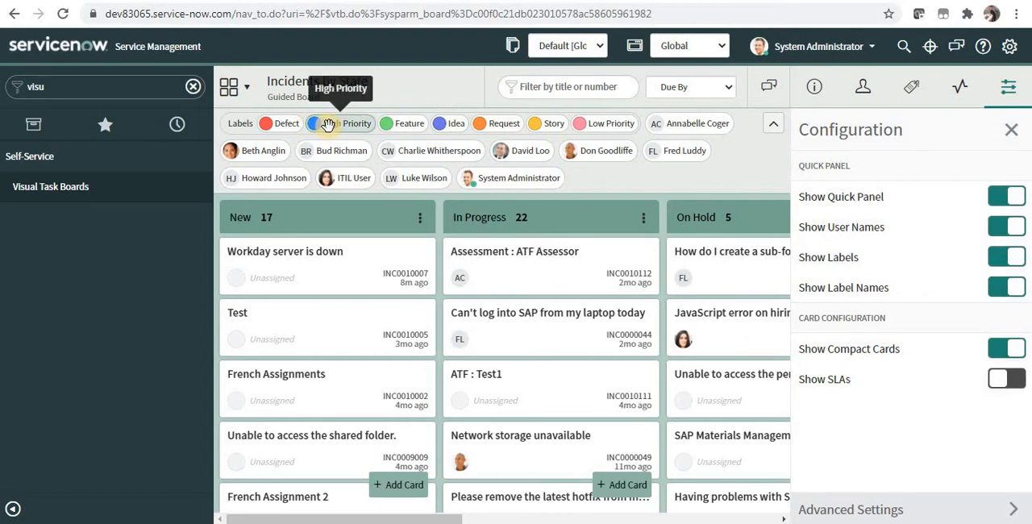
left_click_drag(328, 125, 485, 260)
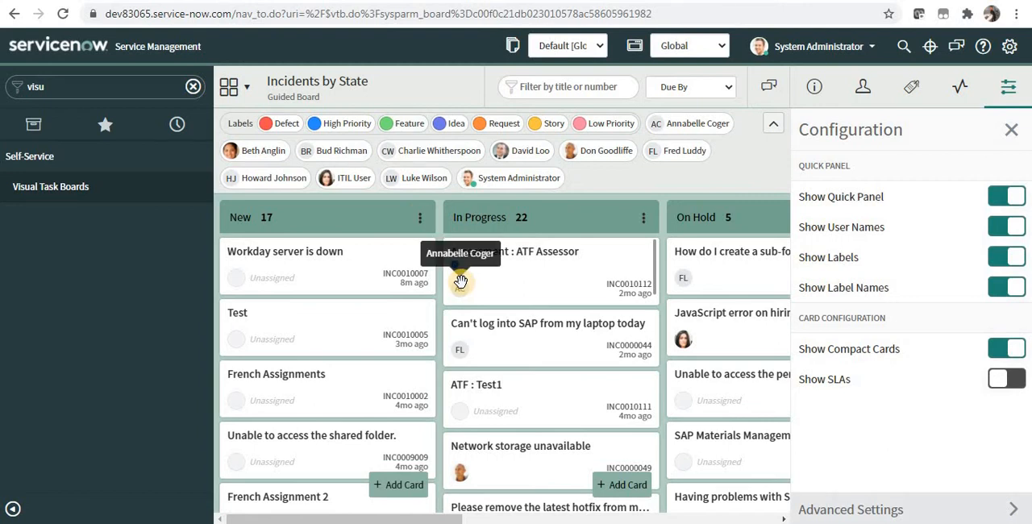
left_click(453, 123)
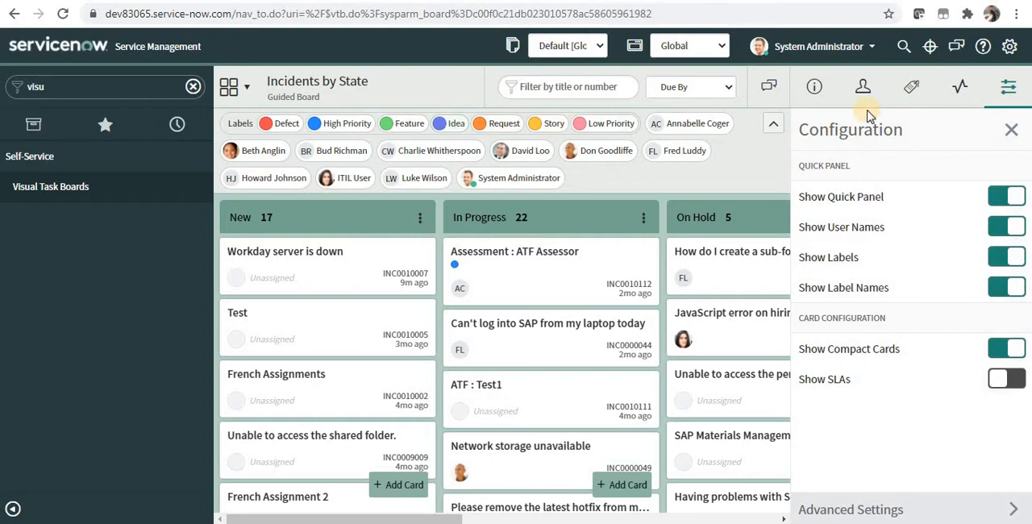
Hide the Feature, Idea, Request, Story and Defect labels, then expand the board's label strip
left_click(912, 94)
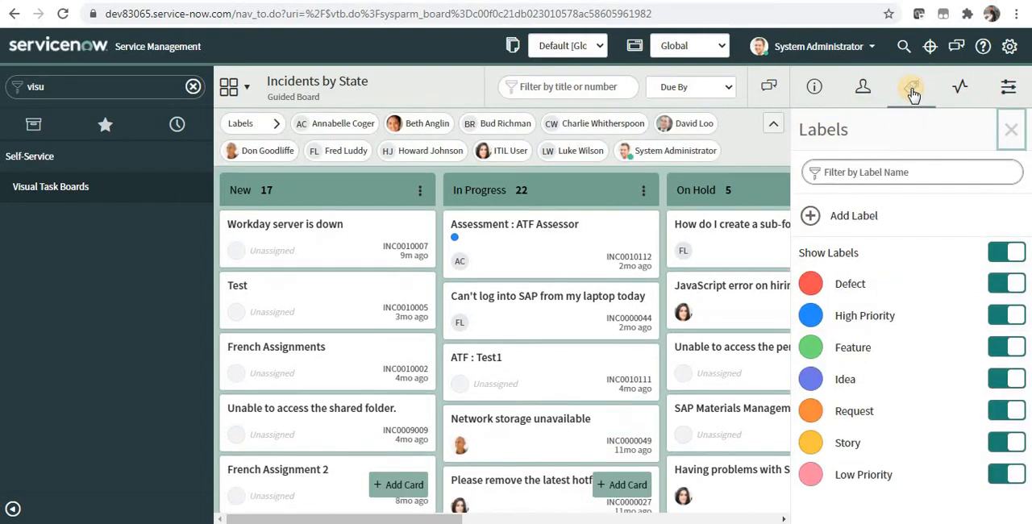
left_click(1005, 349)
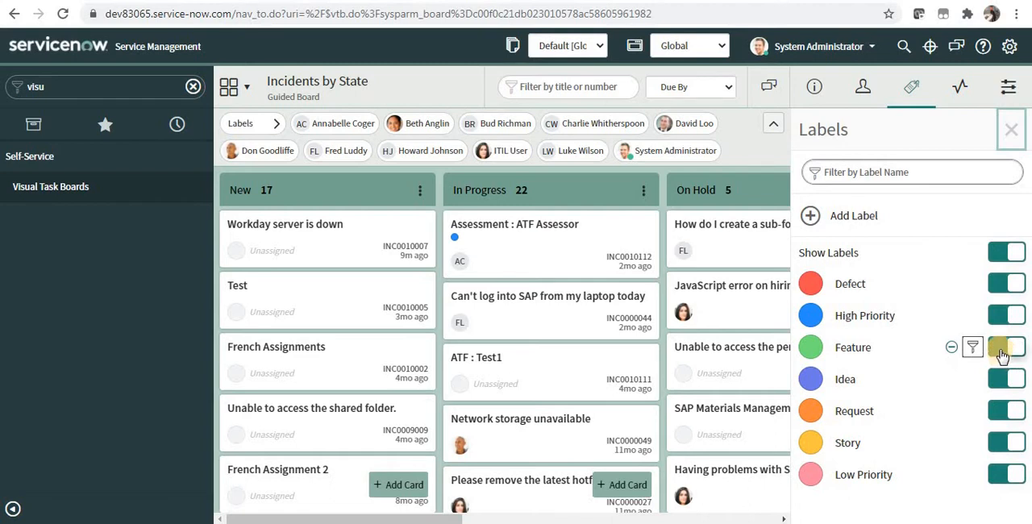
left_click(1005, 379)
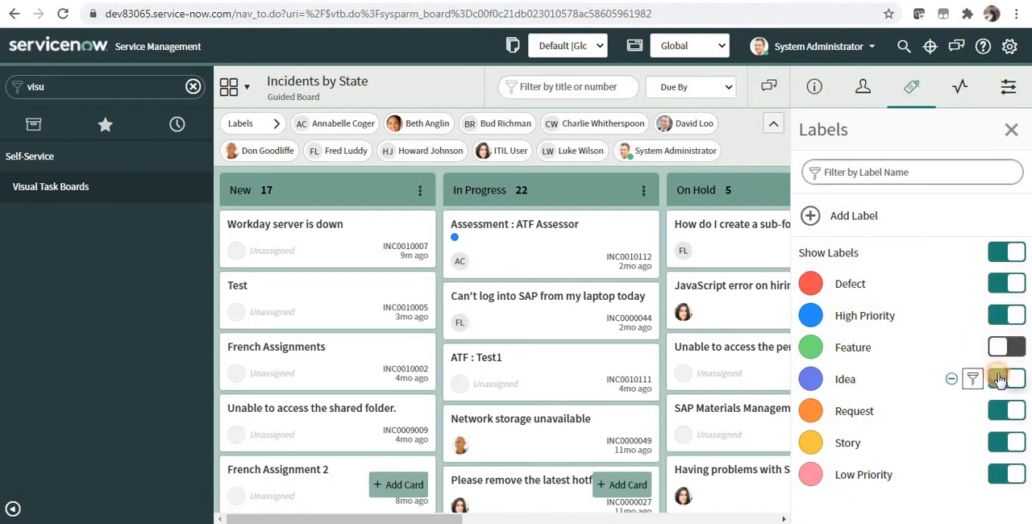
left_click(1004, 411)
left_click(1004, 442)
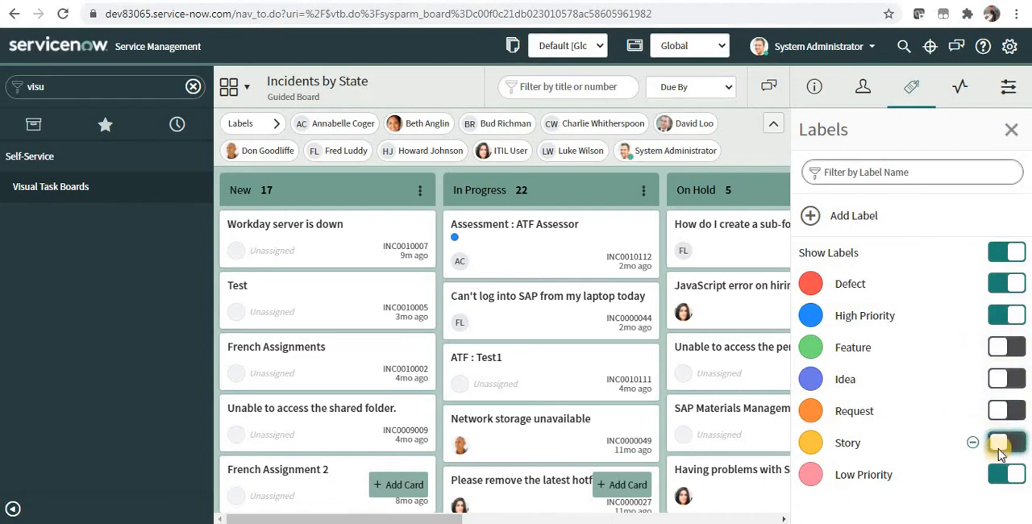
left_click(1004, 287)
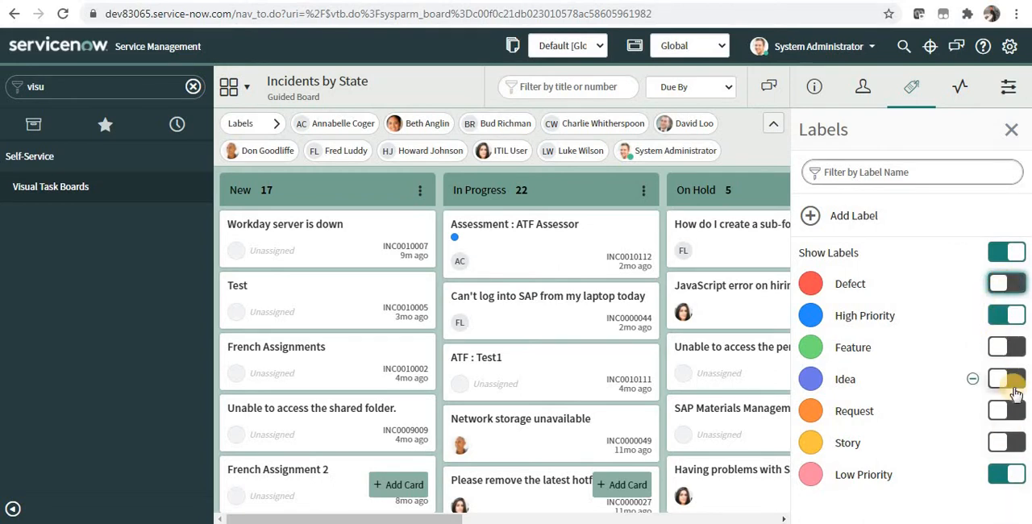
left_click(924, 289)
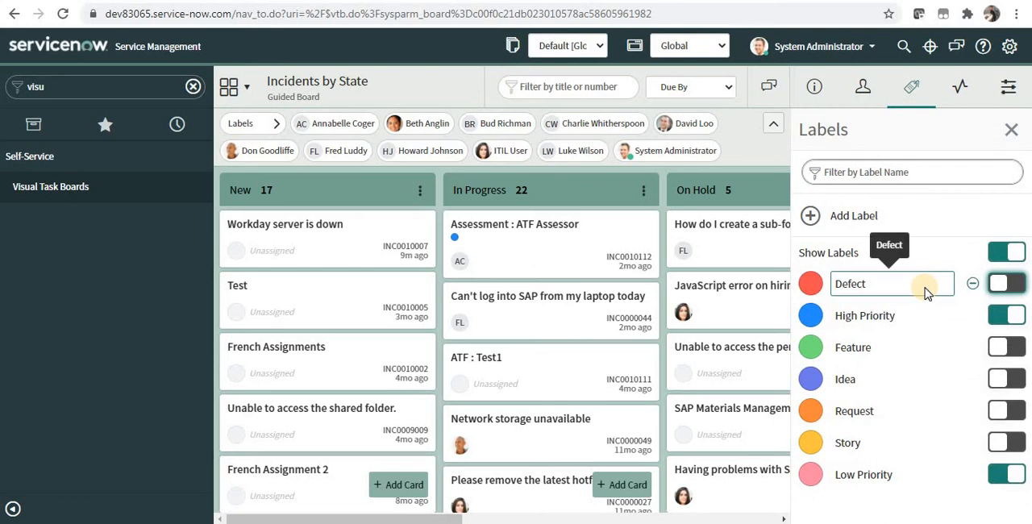
left_click(1010, 130)
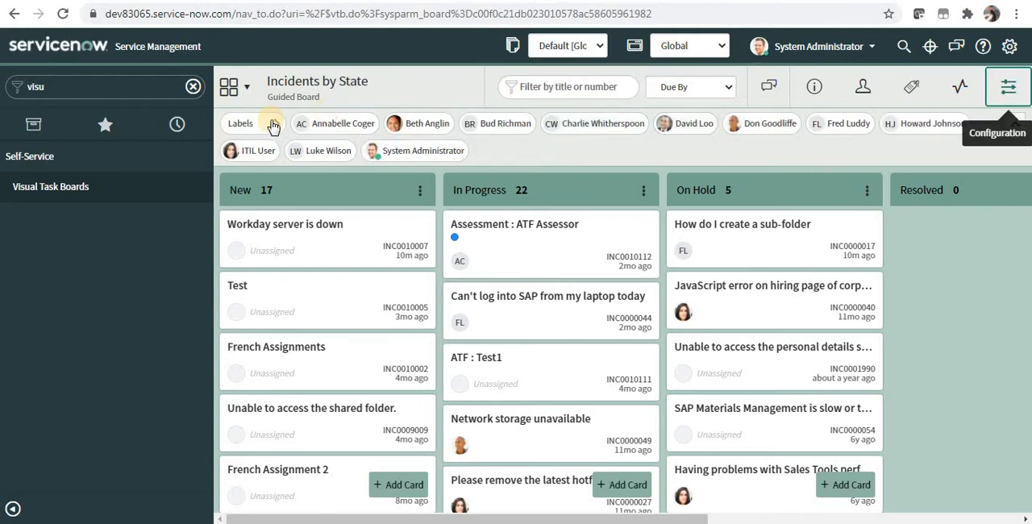
left_click(274, 125)
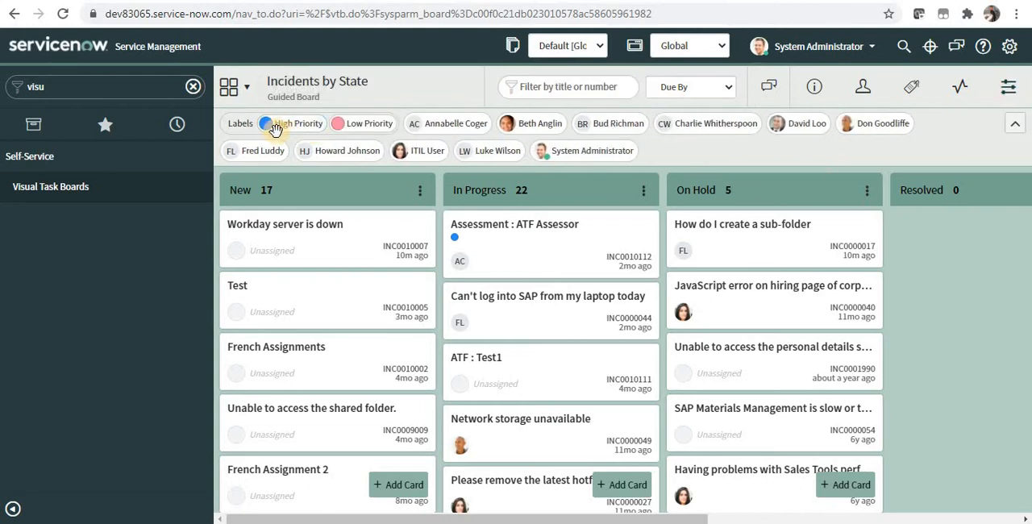
Turn the display of label names off and back on in the board configuration
left_click(1008, 86)
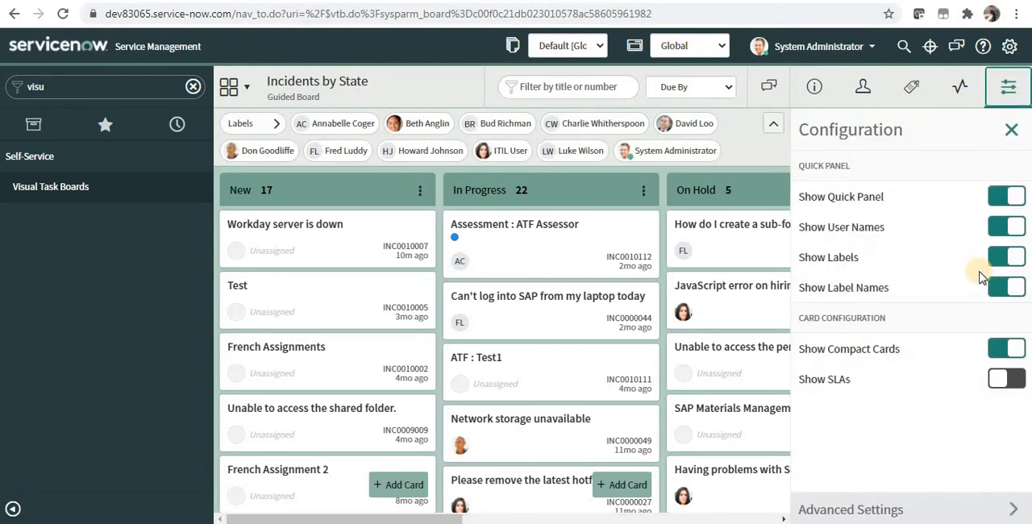
left_click(1009, 288)
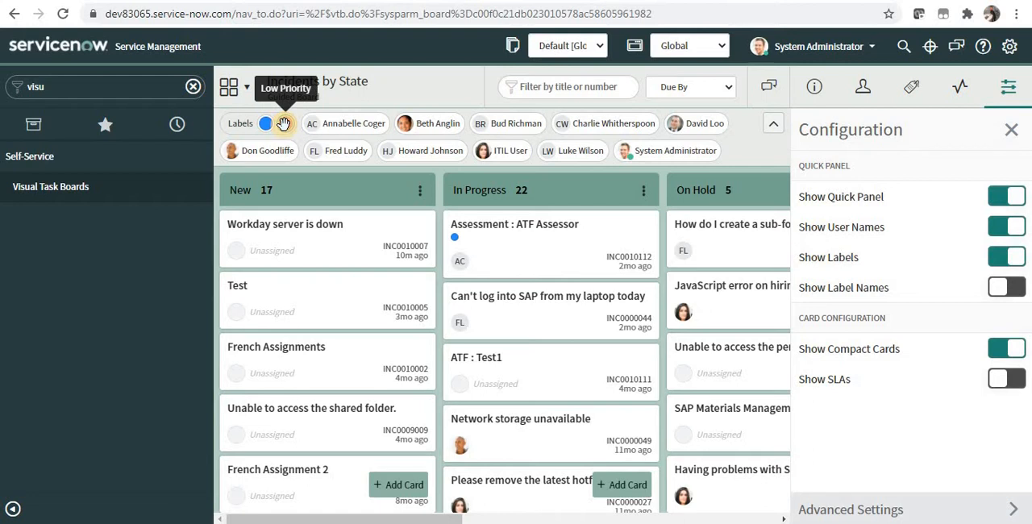
left_click(1017, 288)
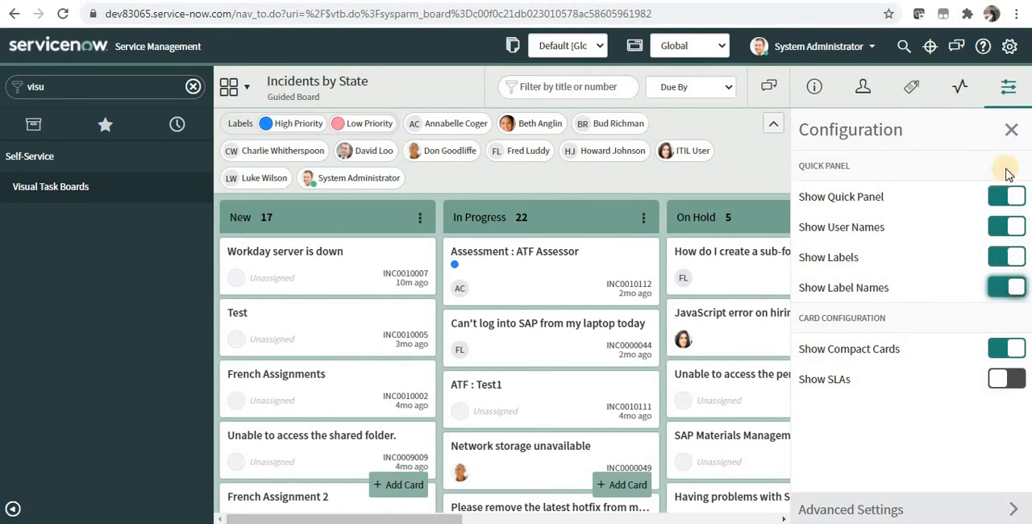
Filter the board to incidents whose Assignment group is (dynamic) One of My Groups and save the filter
left_click(815, 90)
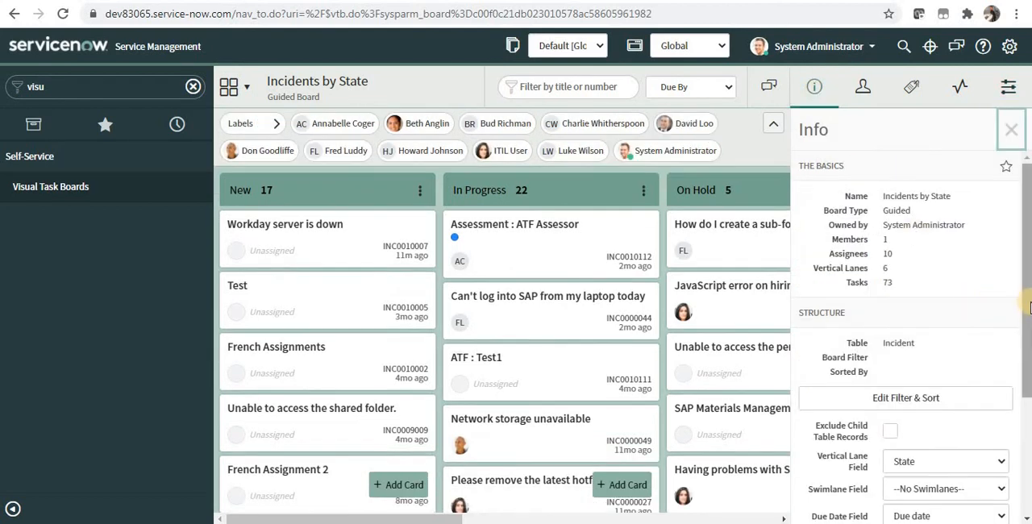
scroll(995, 359, "down", 2)
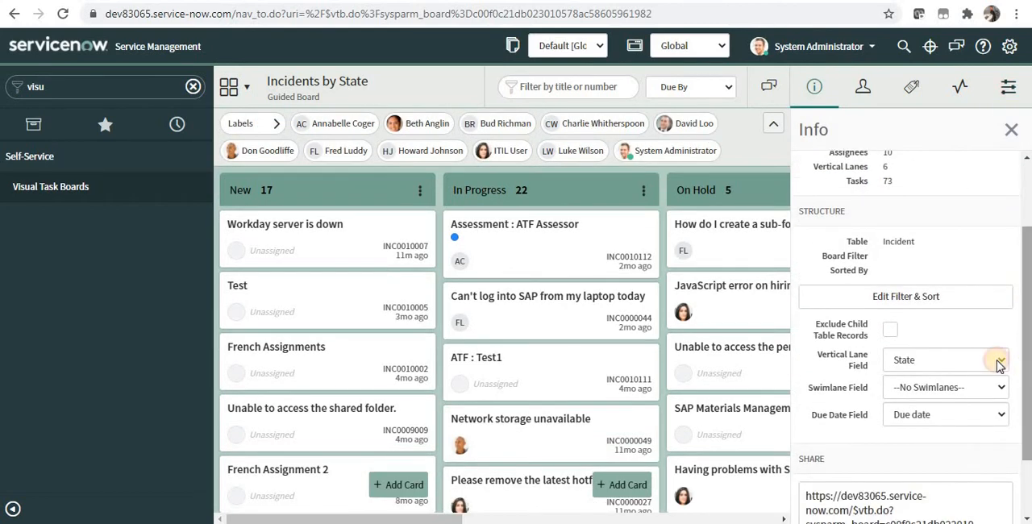
left_click(919, 294)
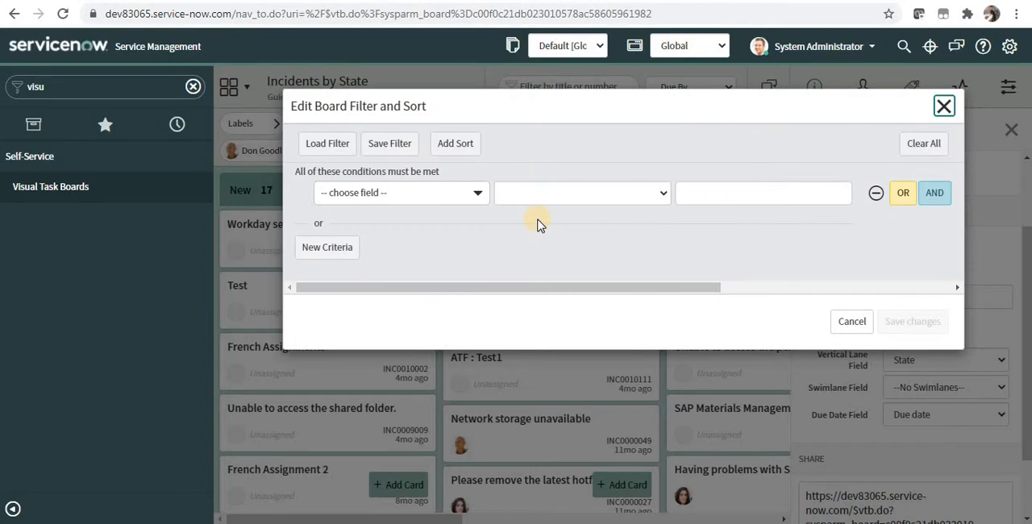
left_click(477, 195)
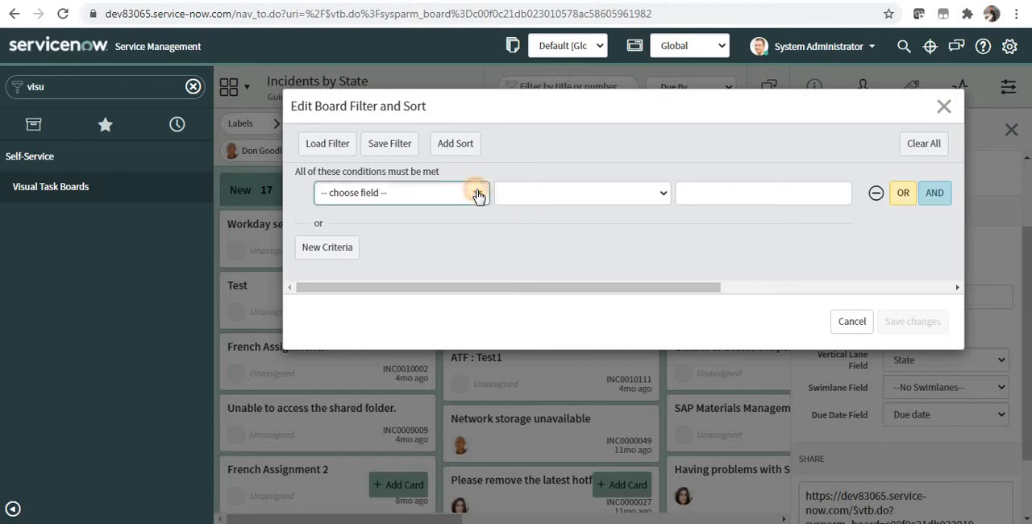
type("assi")
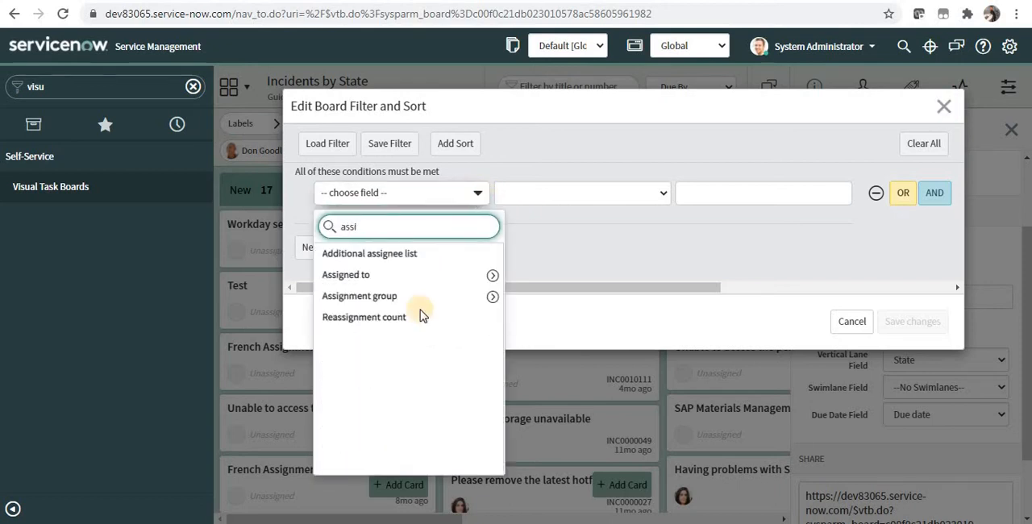
left_click(456, 298)
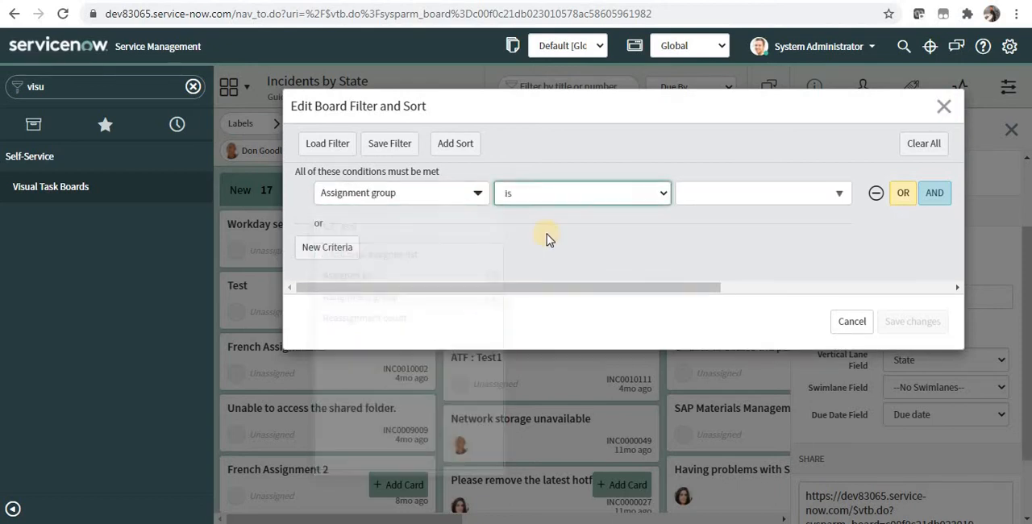
left_click(604, 192)
left_click(565, 382)
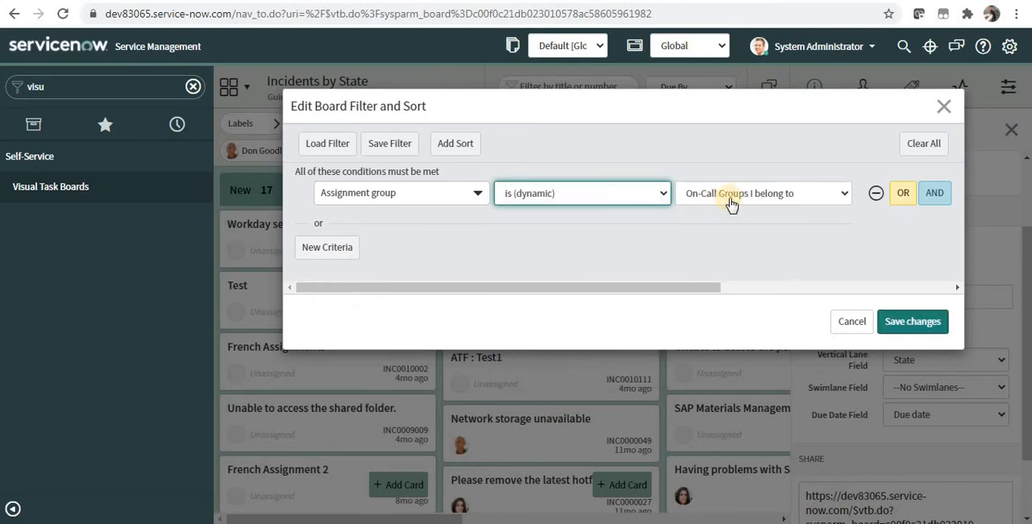
left_click(729, 193)
left_click(741, 239)
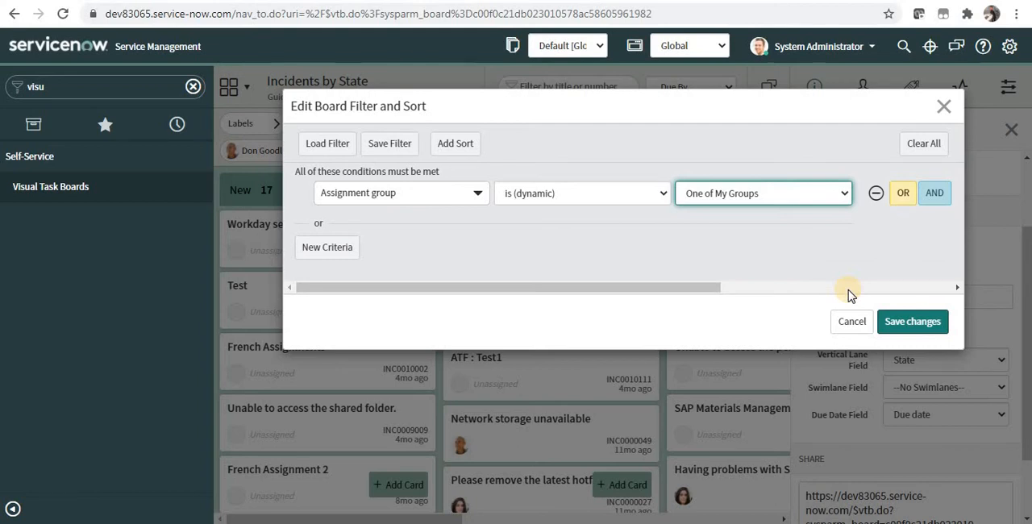
left_click(916, 323)
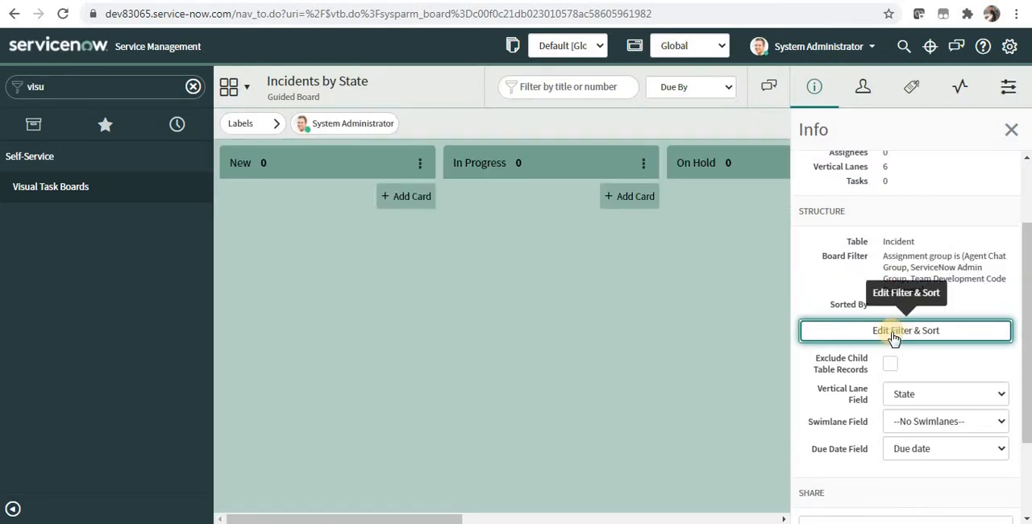
Remove the Assignment group condition from the board filter and save the change
left_click(614, 518)
mouse_move(614, 519)
left_mouse_down()
mouse_move(683, 519)
mouse_move(599, 520)
left_mouse_up()
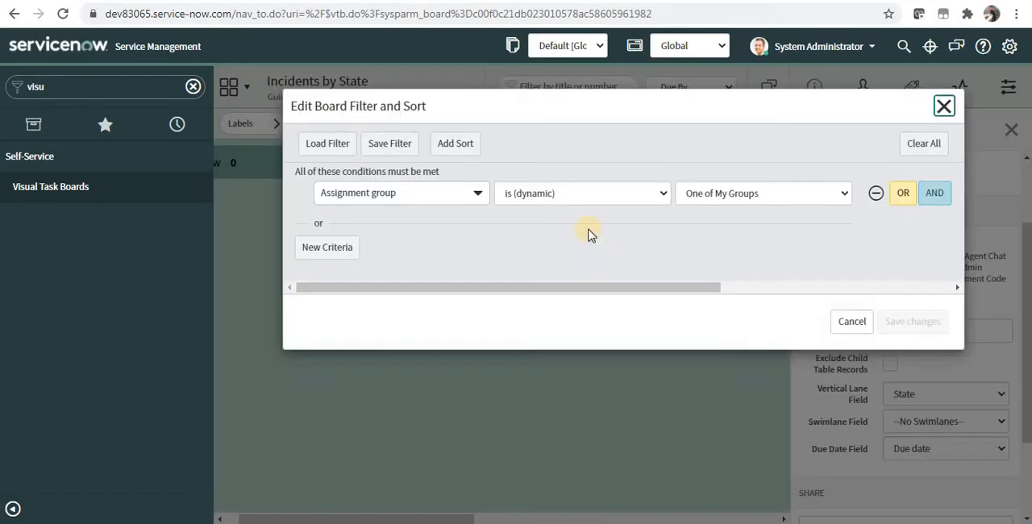
left_click(875, 193)
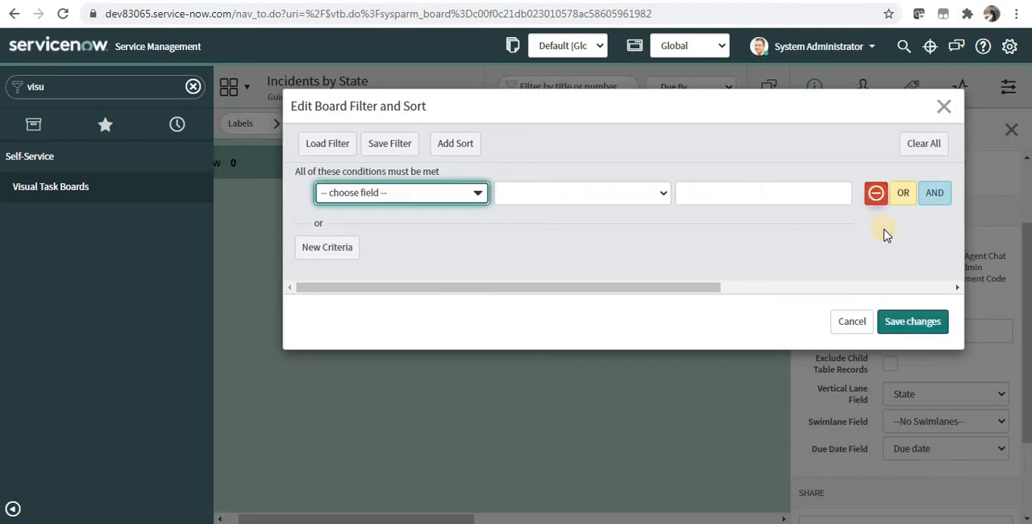
left_click(909, 319)
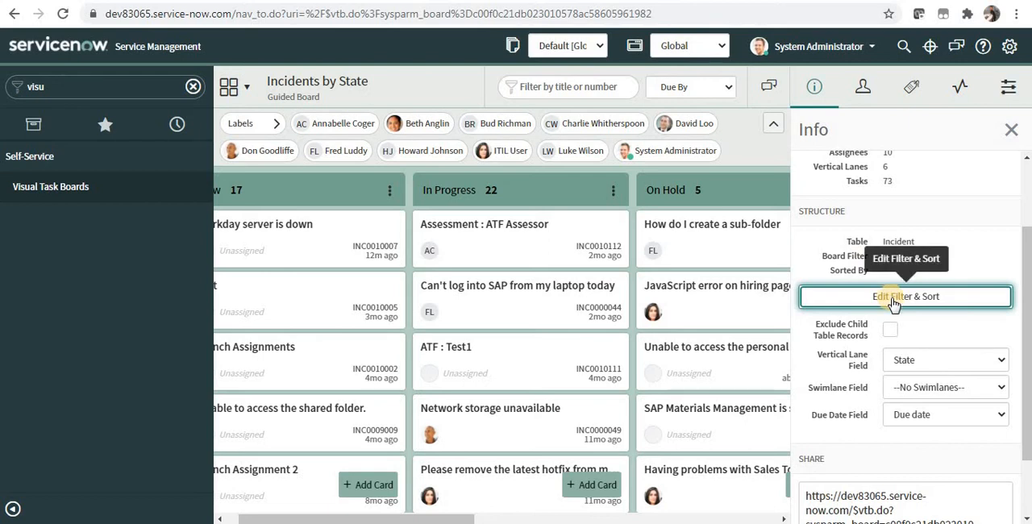
Sort the board by Priority, save the changes and close the board info
left_click(893, 300)
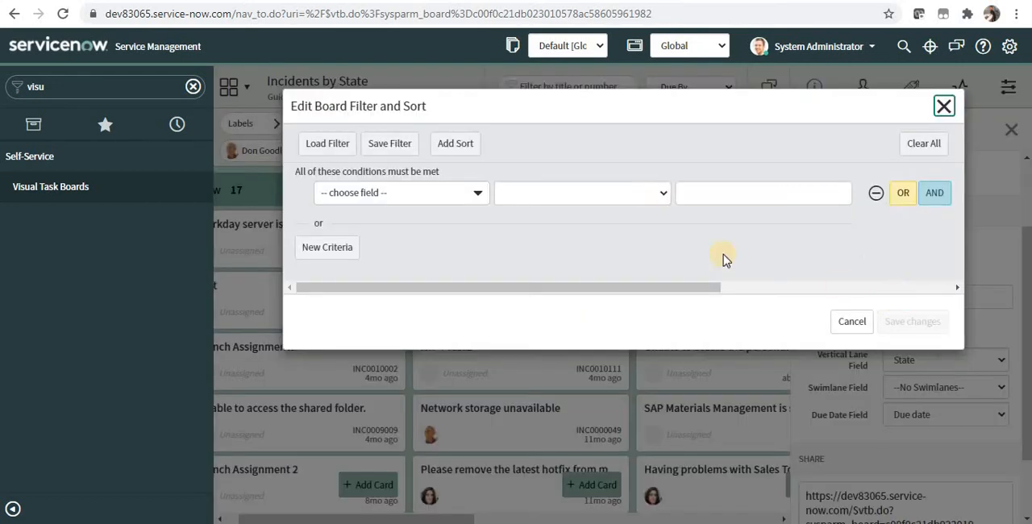
left_click(469, 146)
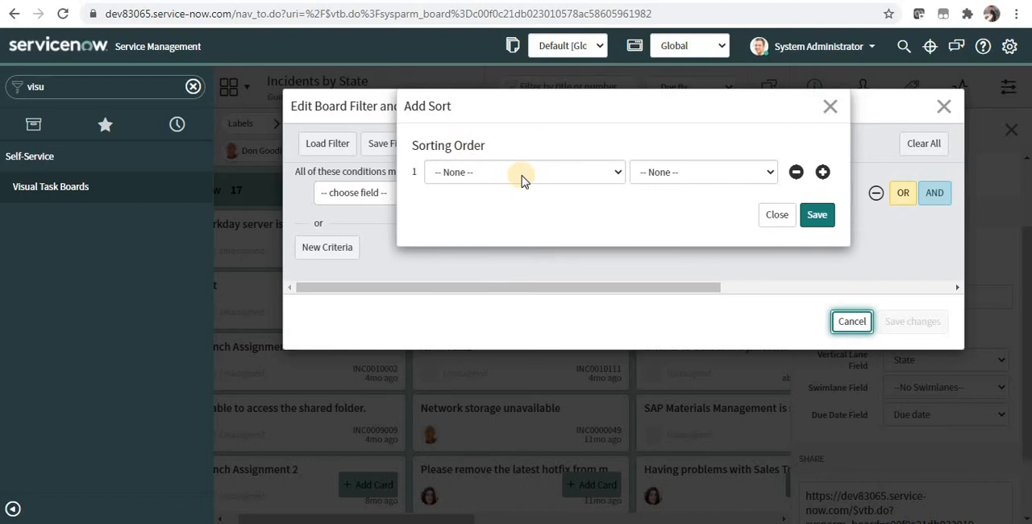
left_click(520, 173)
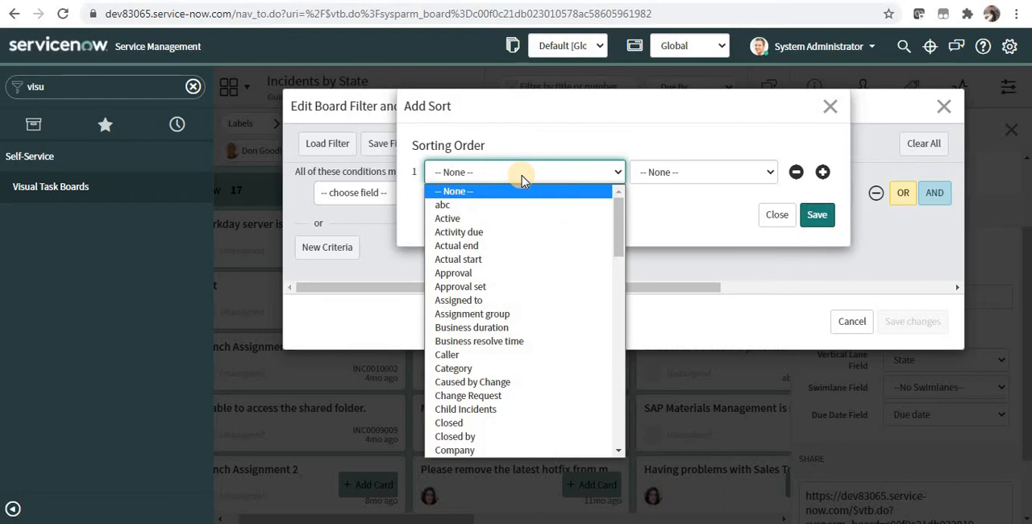
type("pr")
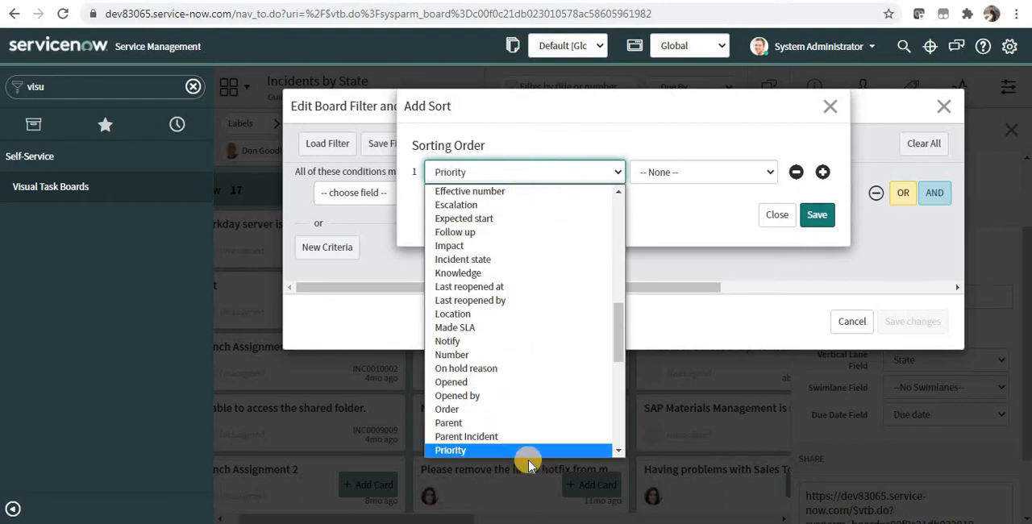
scroll(528, 455, "down", 1)
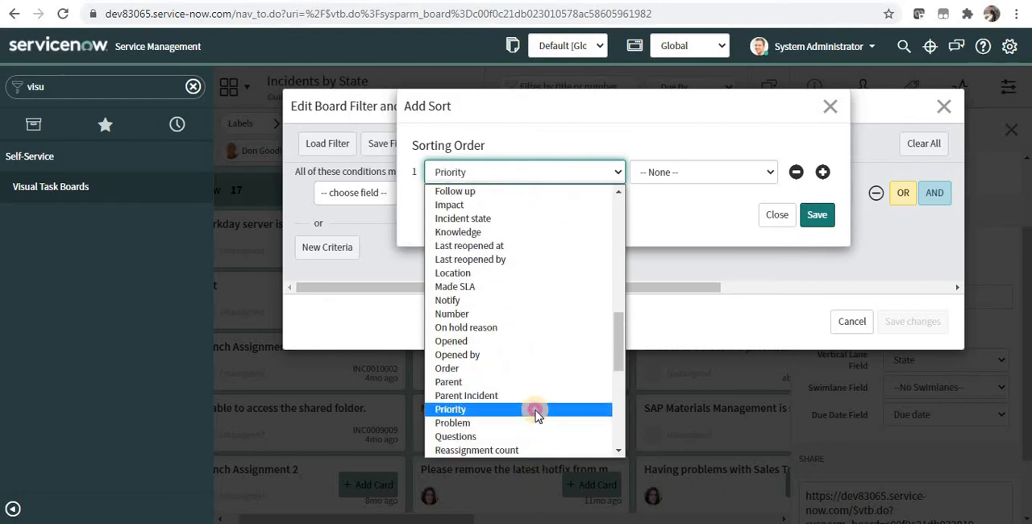
left_click(536, 409)
left_click(820, 218)
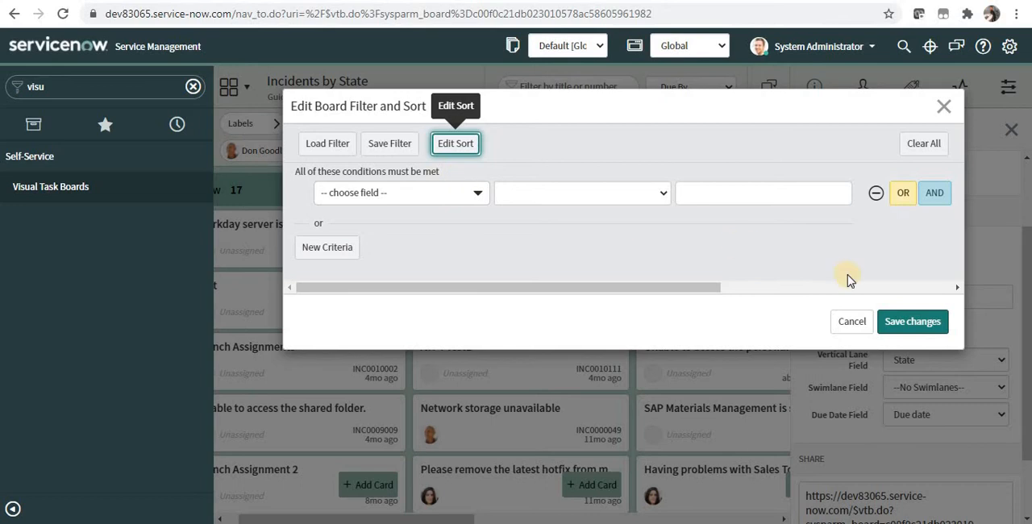
left_click(913, 321)
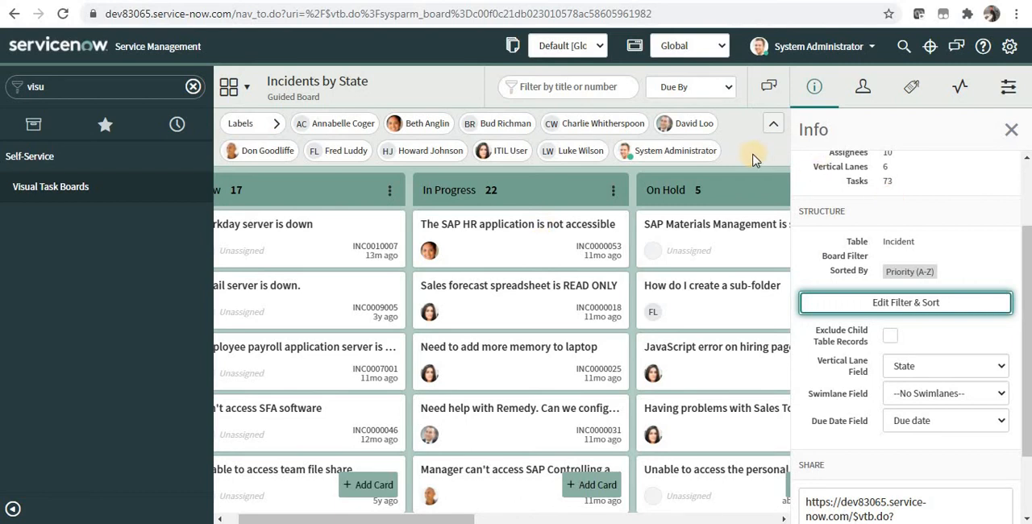
left_click(1009, 129)
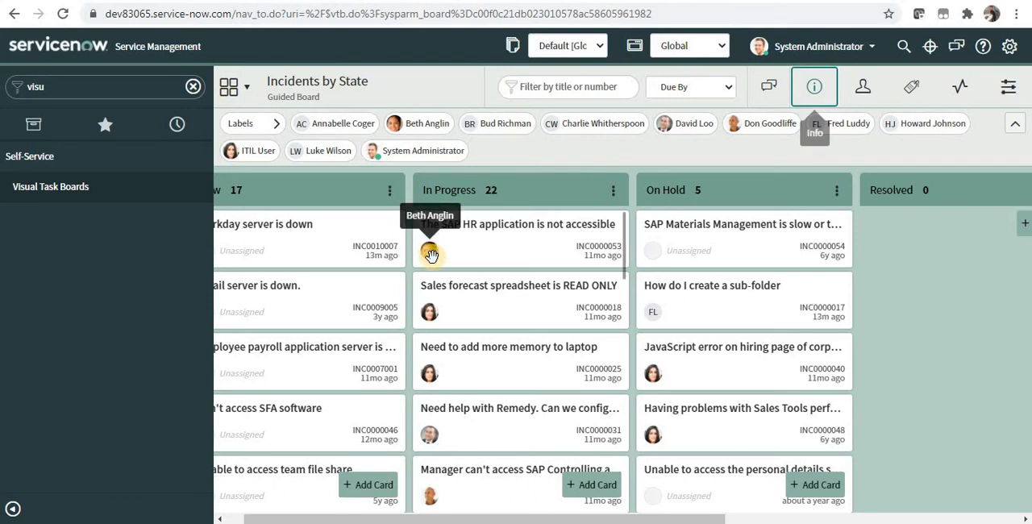
Reassign the card "The SAP HR application is not accessible" to the board's fifth listed assignee, and review the card's details and assignees
left_click_drag(681, 124, 459, 228)
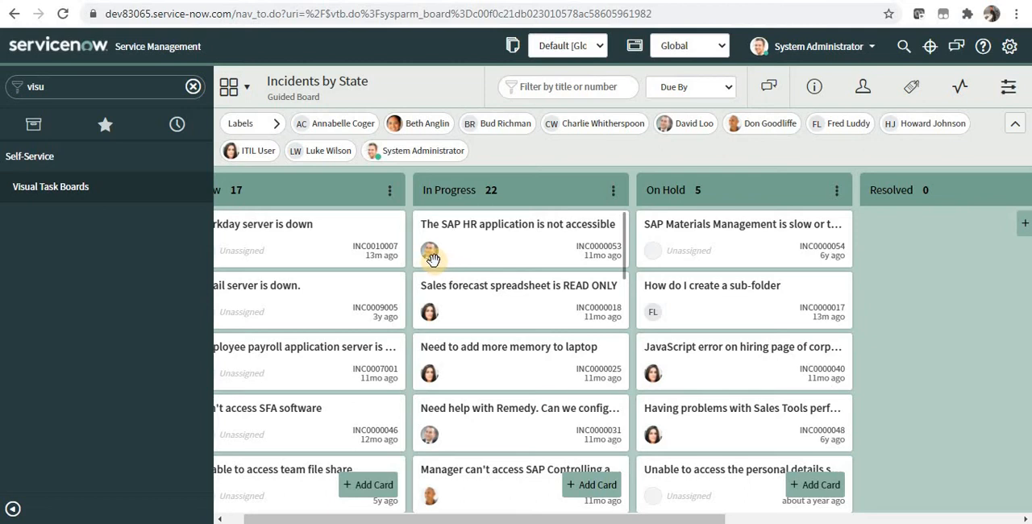
left_click(519, 243)
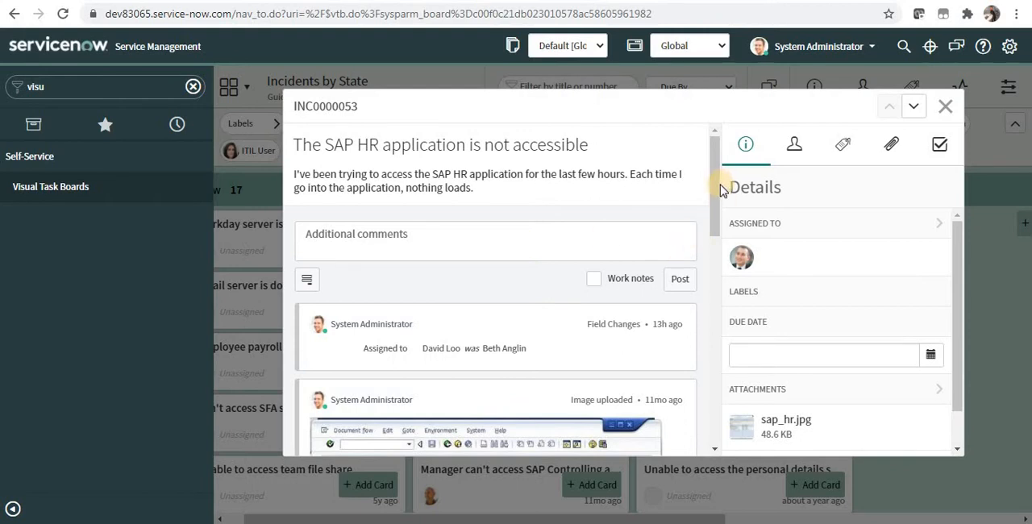
left_click_drag(714, 187, 717, 160)
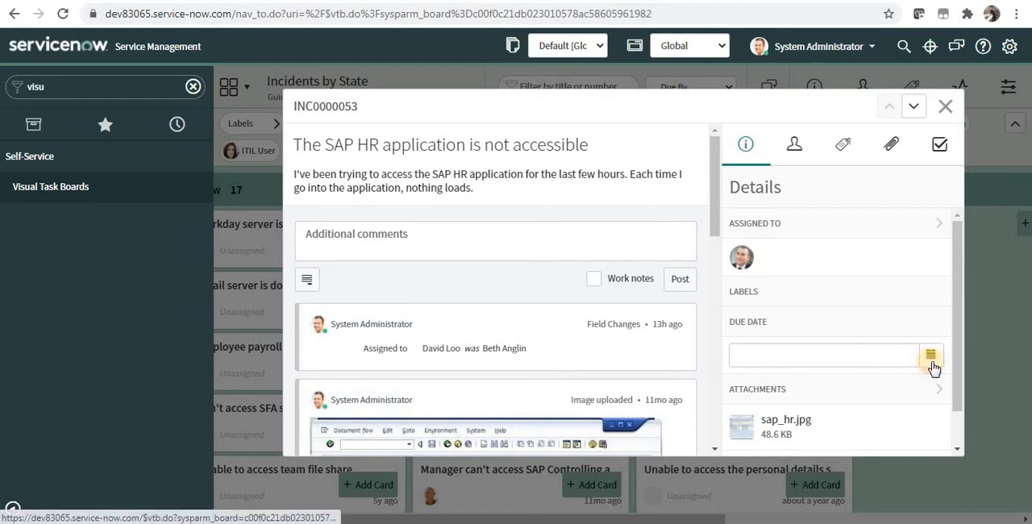
left_click(797, 153)
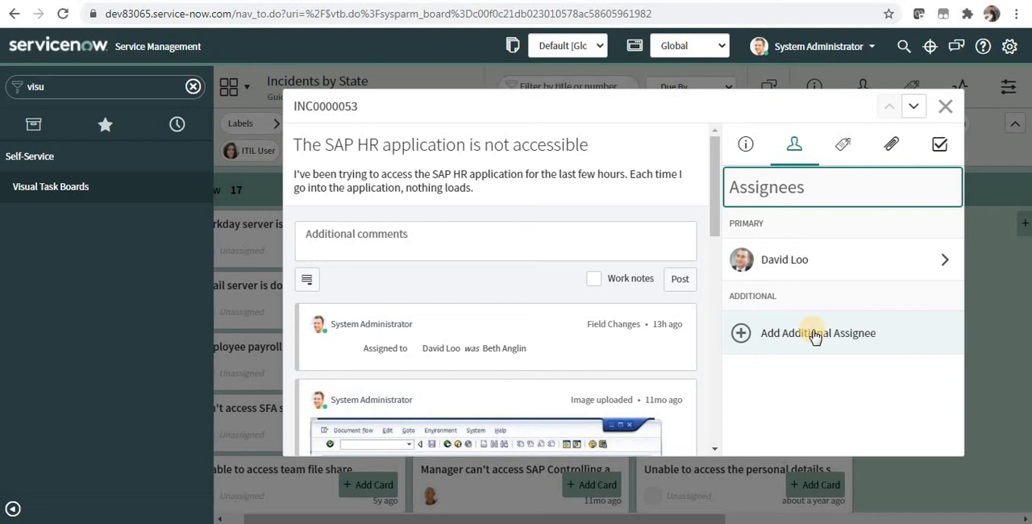
Apply the High Priority label to the "The SAP HR application is not accessible" card and remove it again
left_click(842, 143)
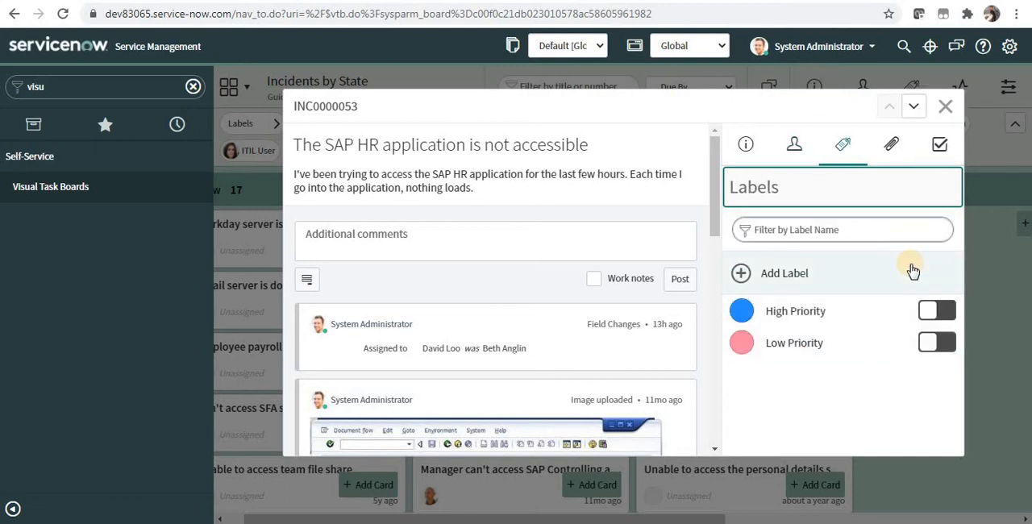
left_click(936, 311)
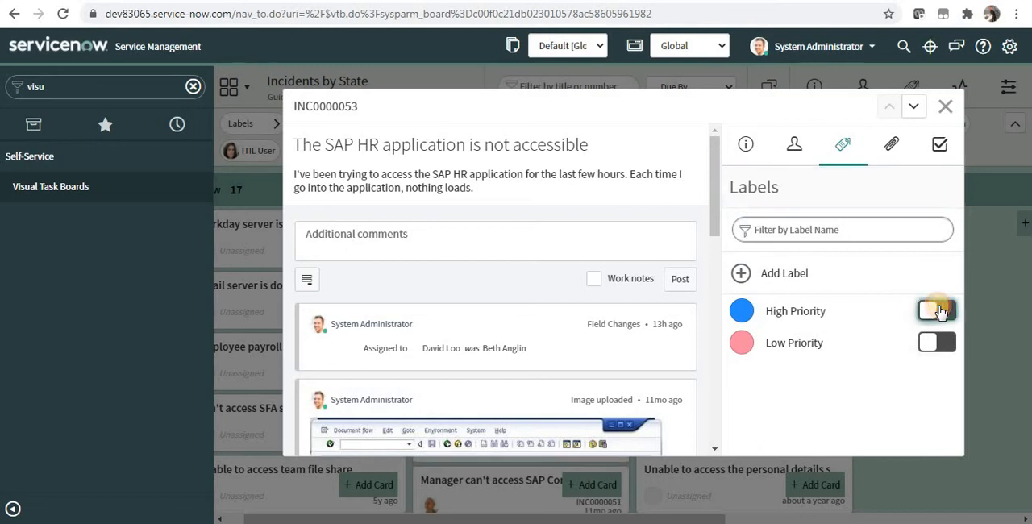
left_click(945, 106)
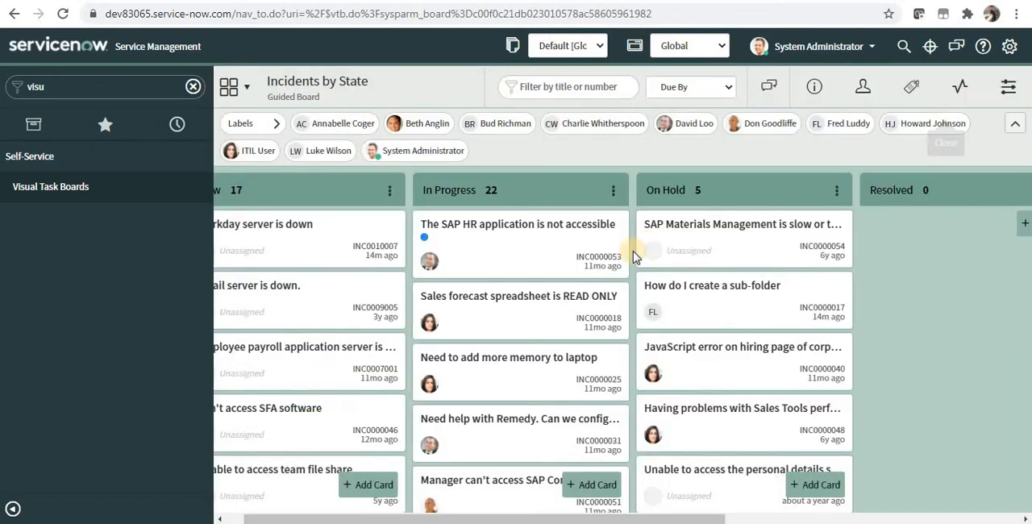
left_click(500, 247)
left_click(931, 312)
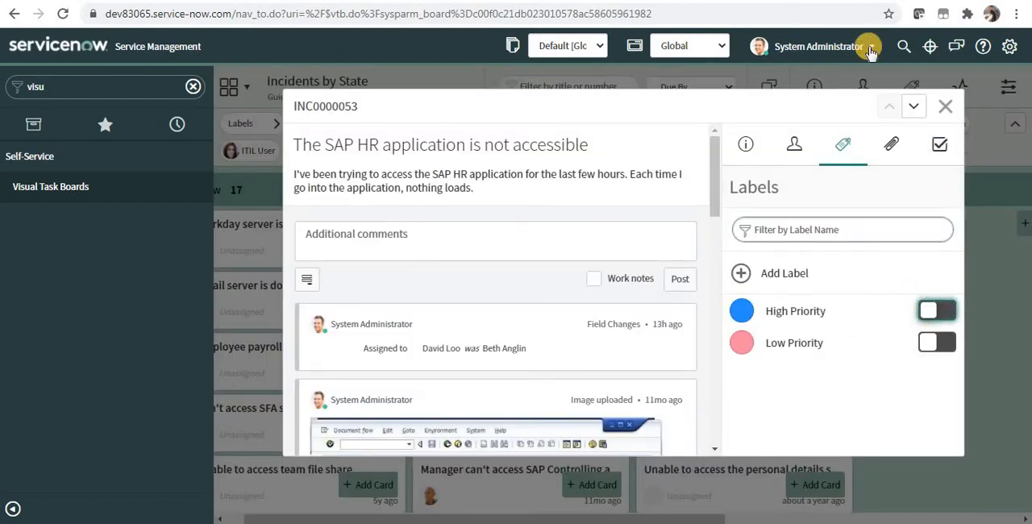
View the card's attachments and add the items Task1 and Task2 to its checklist
left_click(891, 143)
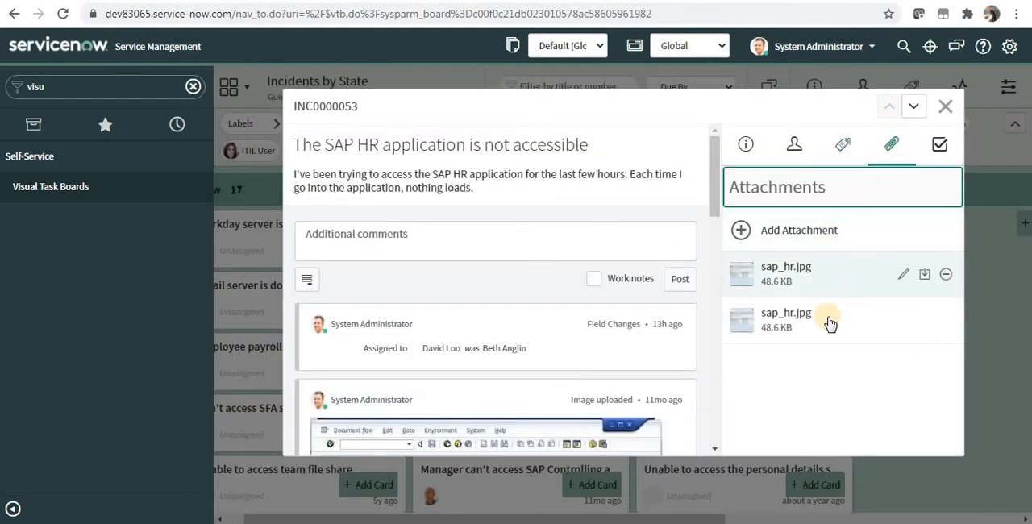
left_click(937, 146)
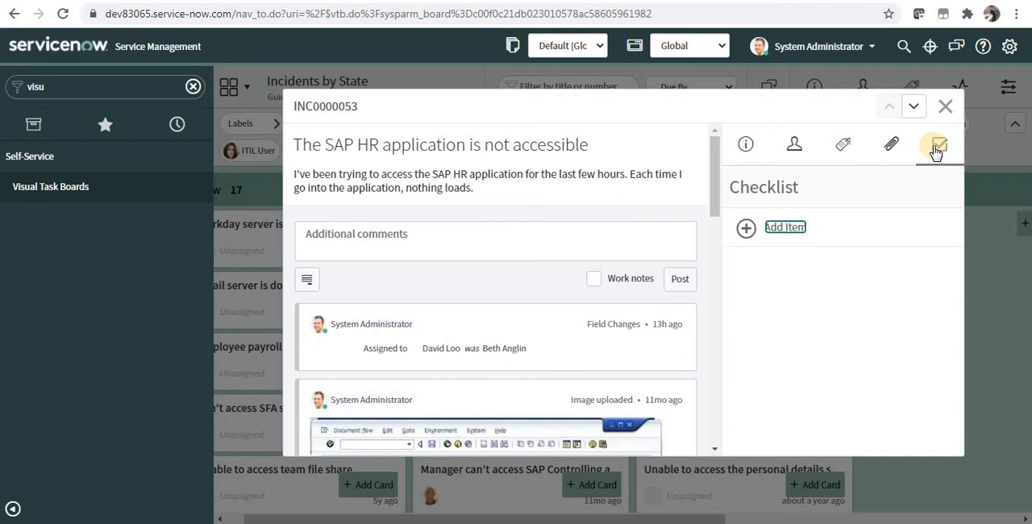
left_click(779, 227)
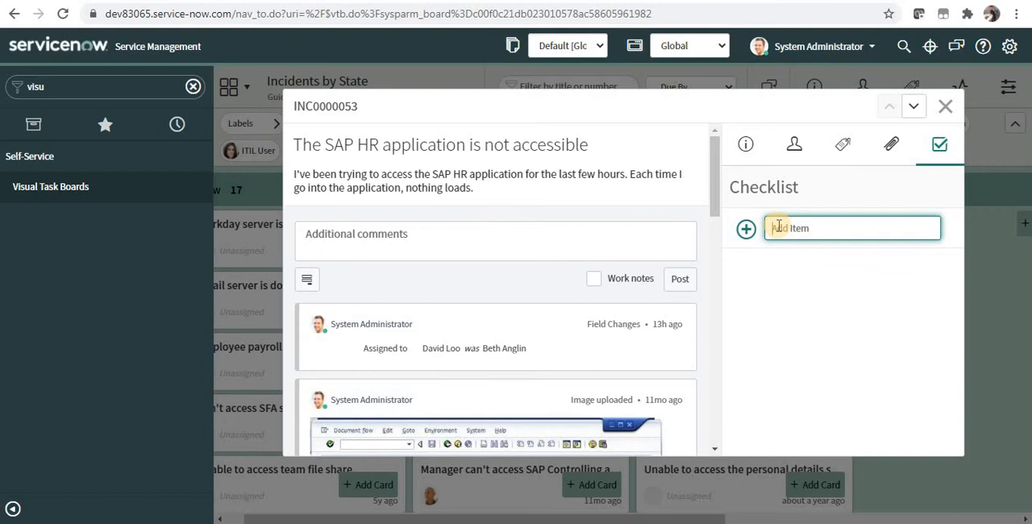
type("Task1")
left_click(746, 228)
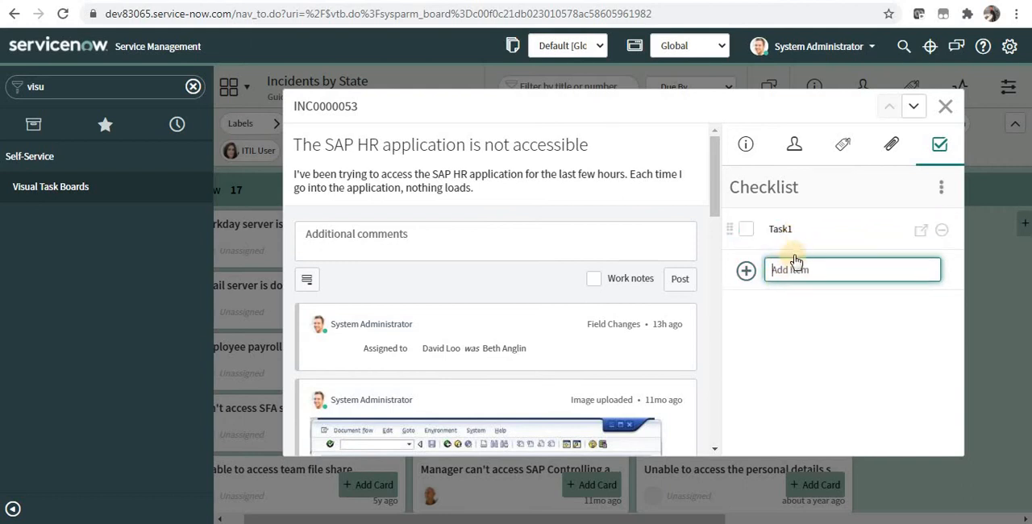
left_click(800, 269)
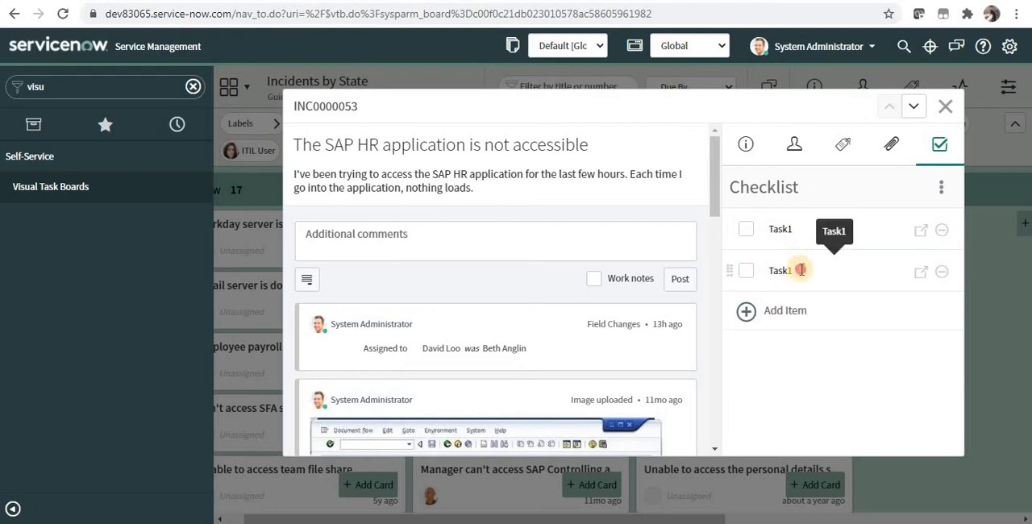
type("2")
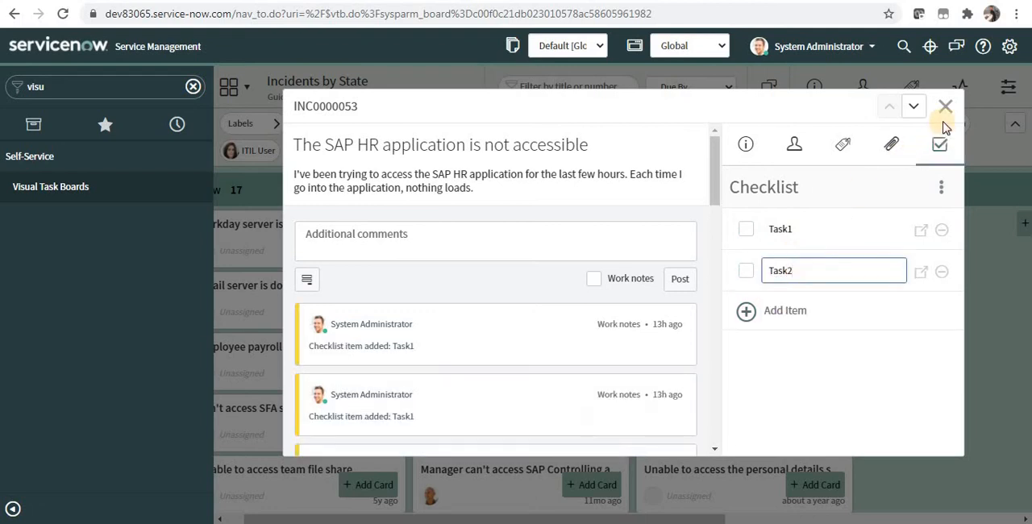
left_click(879, 405)
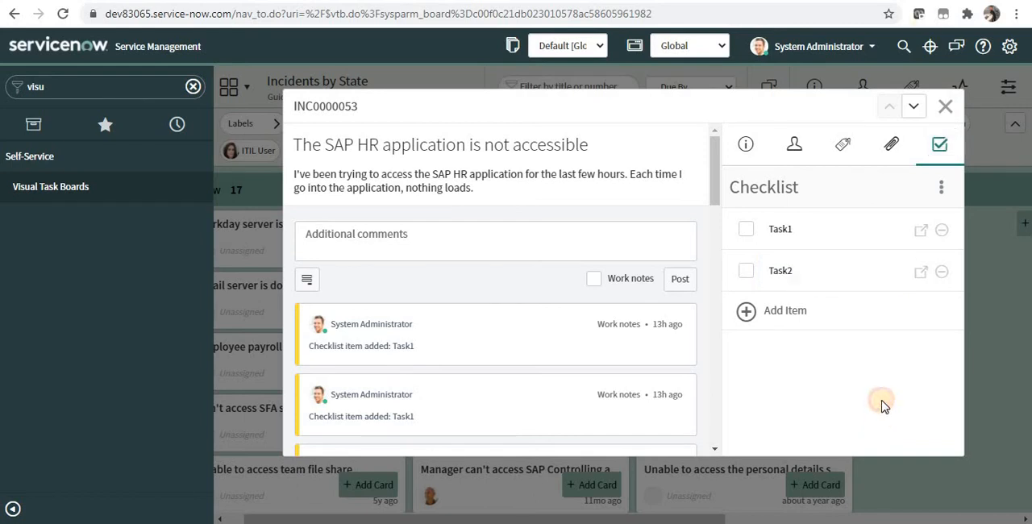
Reopen the "The SAP HR application is not accessible" card, check off checklist items Task1 and Task2, and close the card
left_click(943, 106)
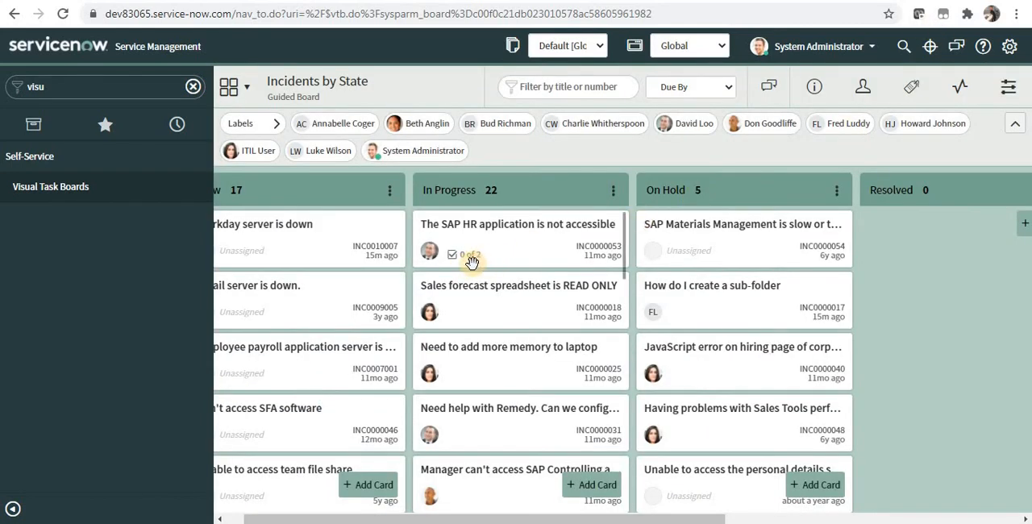
left_click(520, 245)
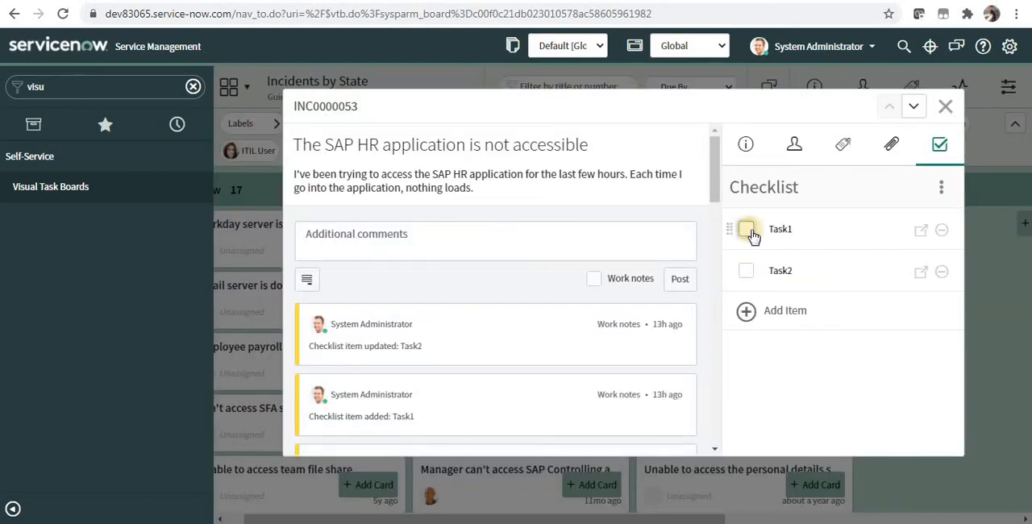
left_click(748, 231)
left_click(747, 274)
left_click(945, 106)
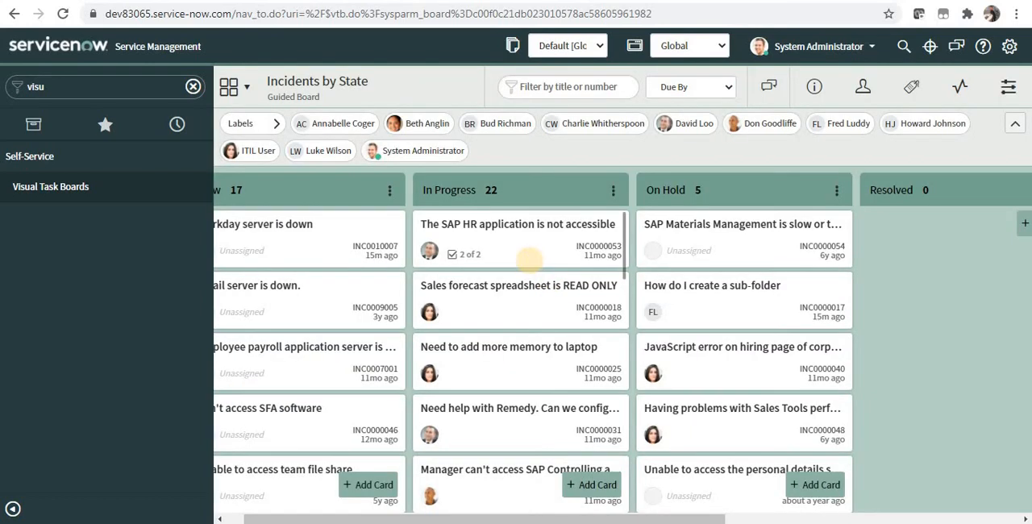
Set the board's Swimlane Field to Category, confirm the change and close the board info
left_click(818, 103)
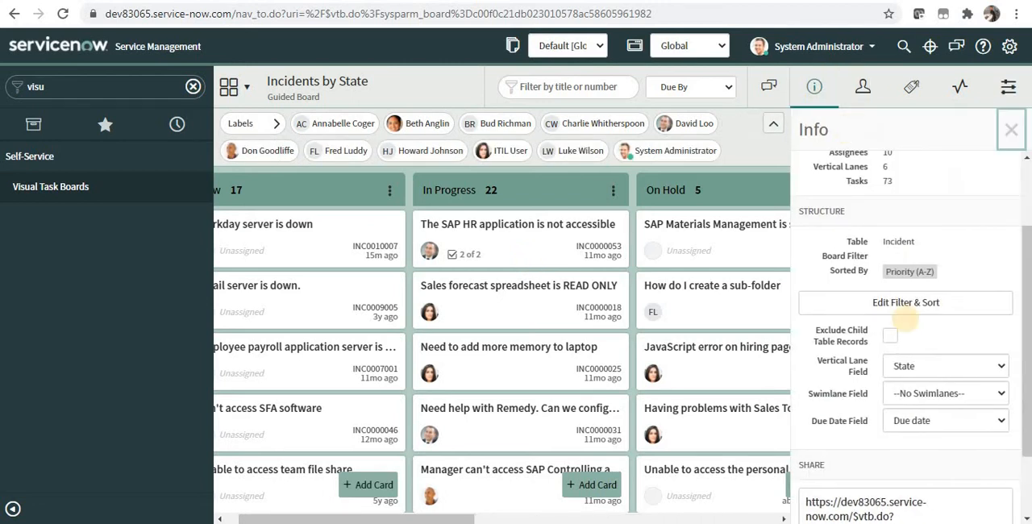
left_click(931, 399)
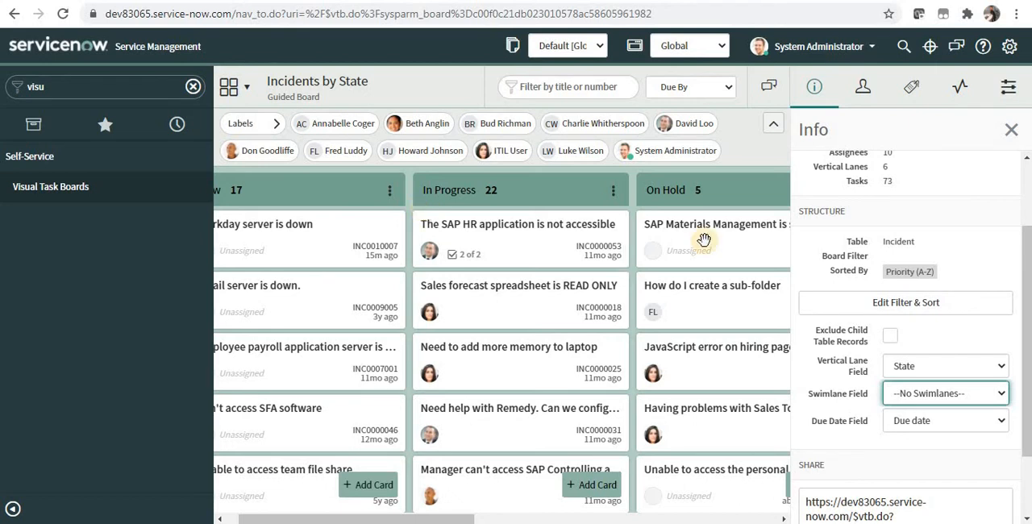
left_click(923, 406)
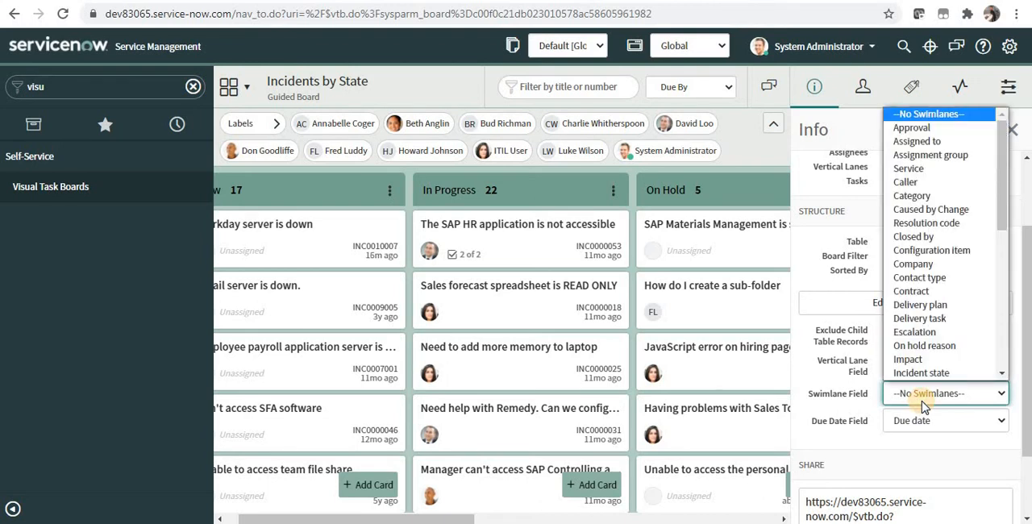
left_click(939, 195)
left_click(667, 202)
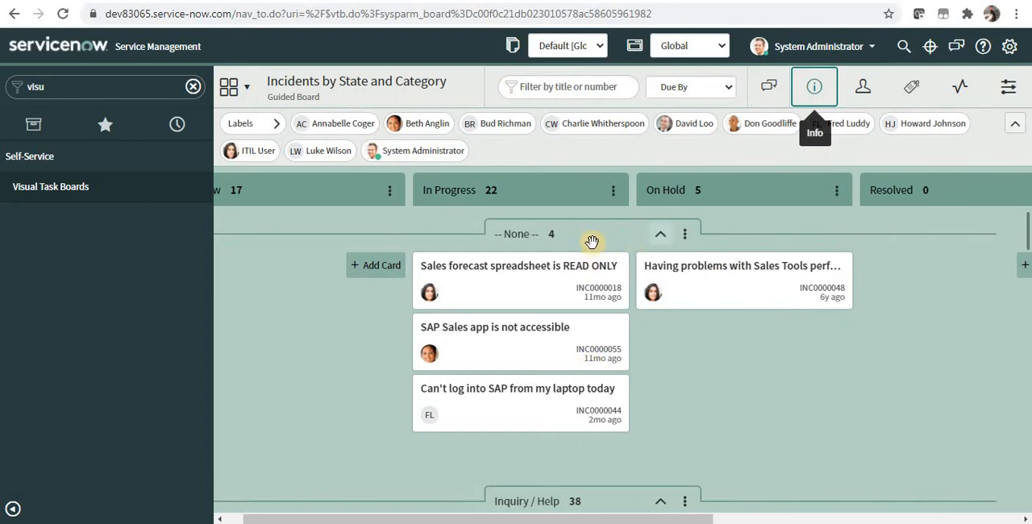
Collapse all the category swimlanes from -- None -- to Database, and hide the -- None -- swimlane
left_click(660, 234)
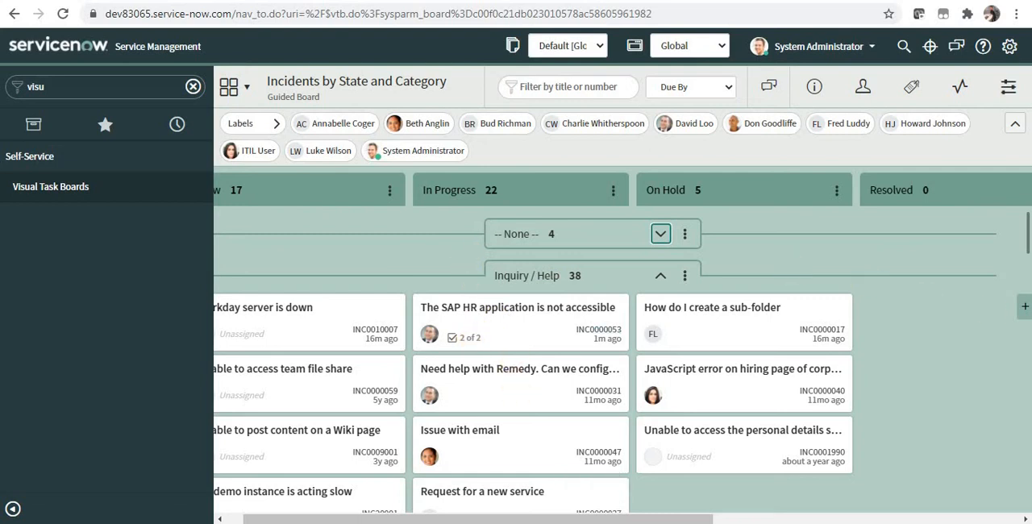
left_click_drag(1027, 244, 600, 191)
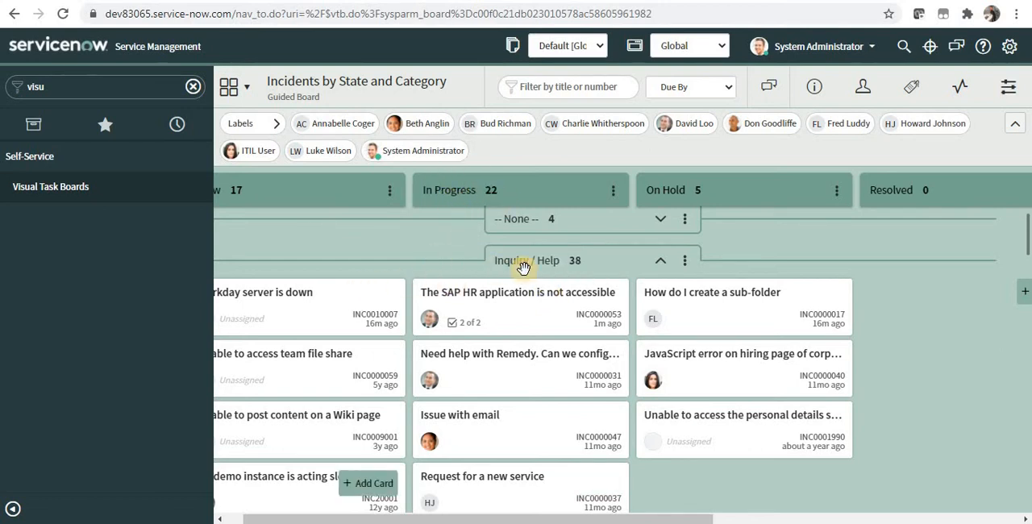
left_click(662, 263)
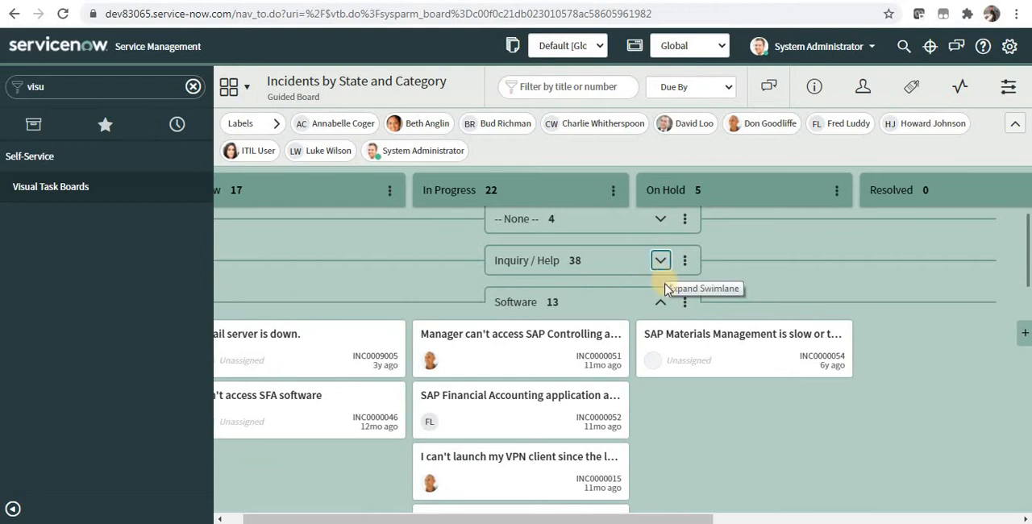
left_click(660, 302)
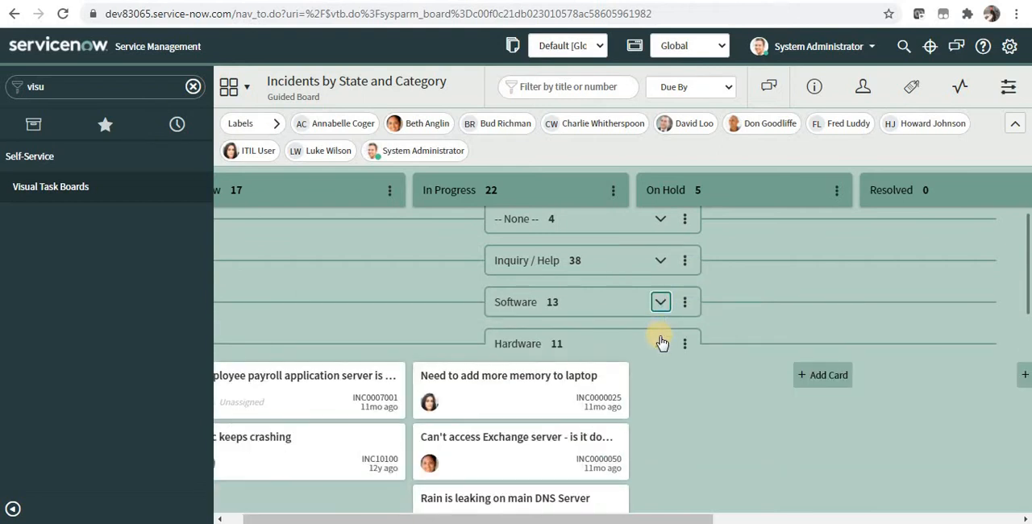
left_click(660, 342)
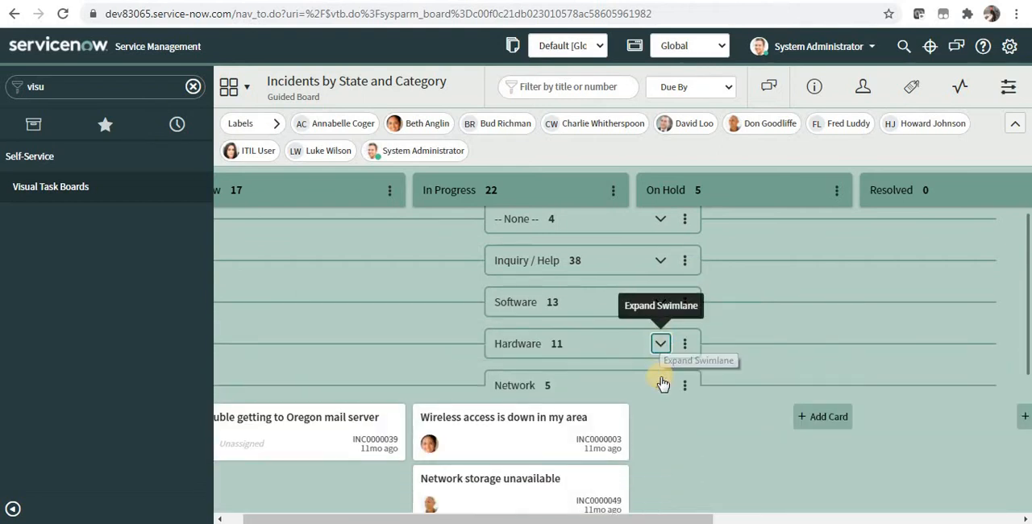
left_click(660, 385)
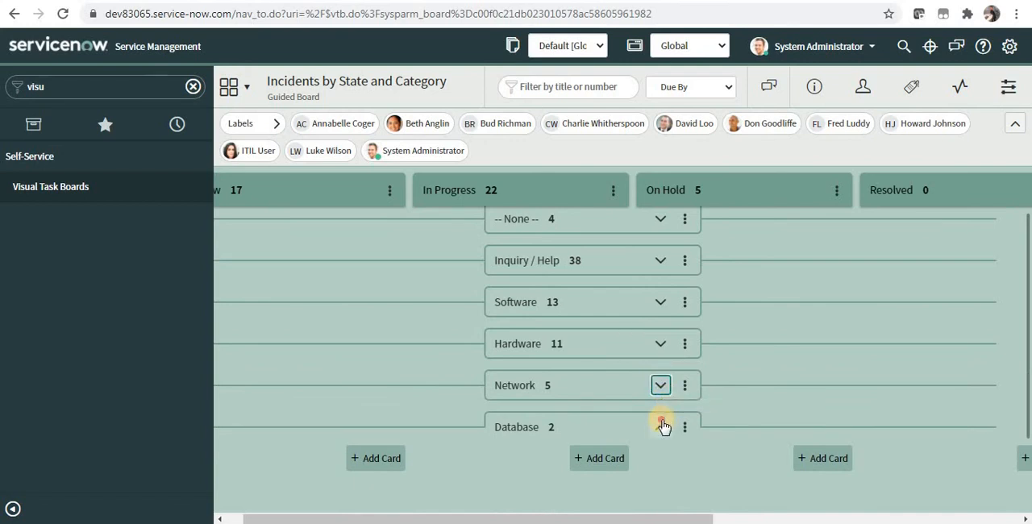
left_click(660, 426)
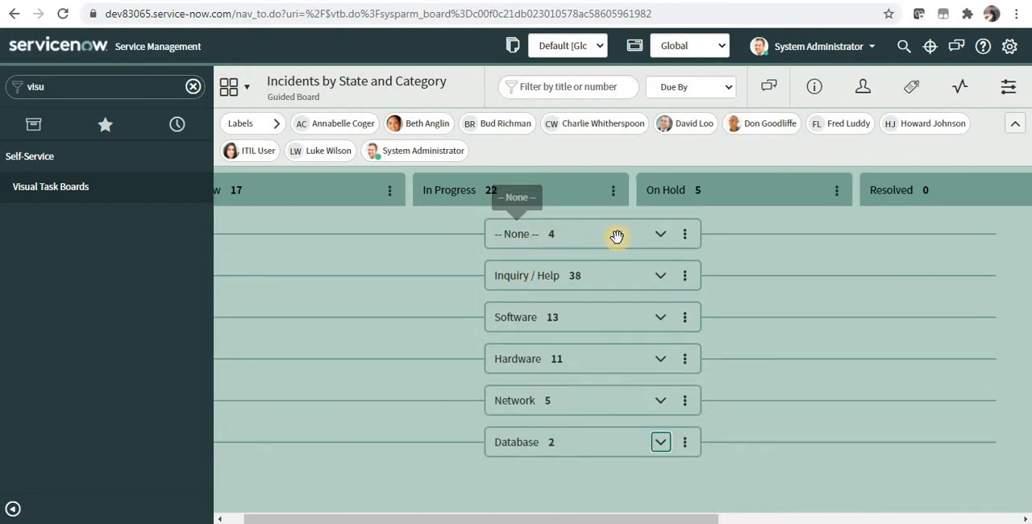
left_click(686, 242)
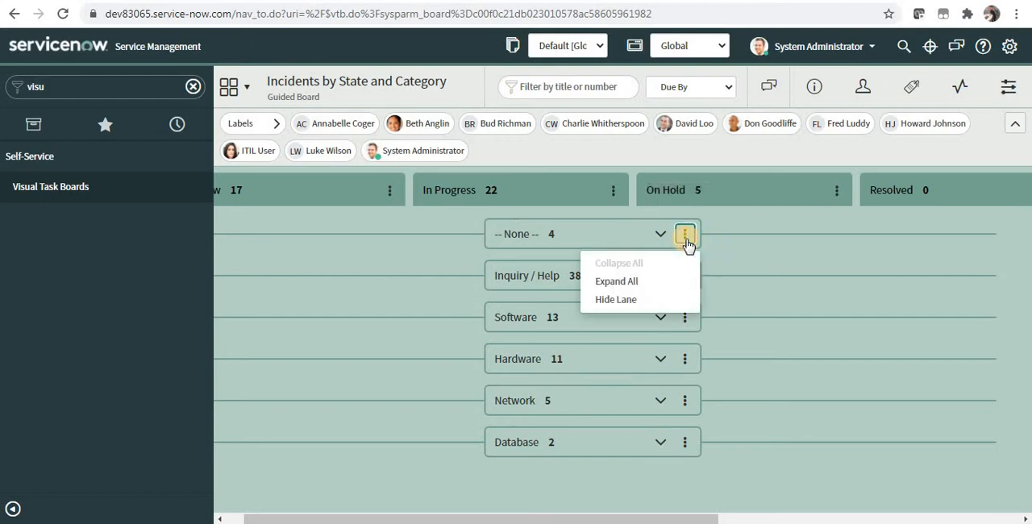
left_click(642, 300)
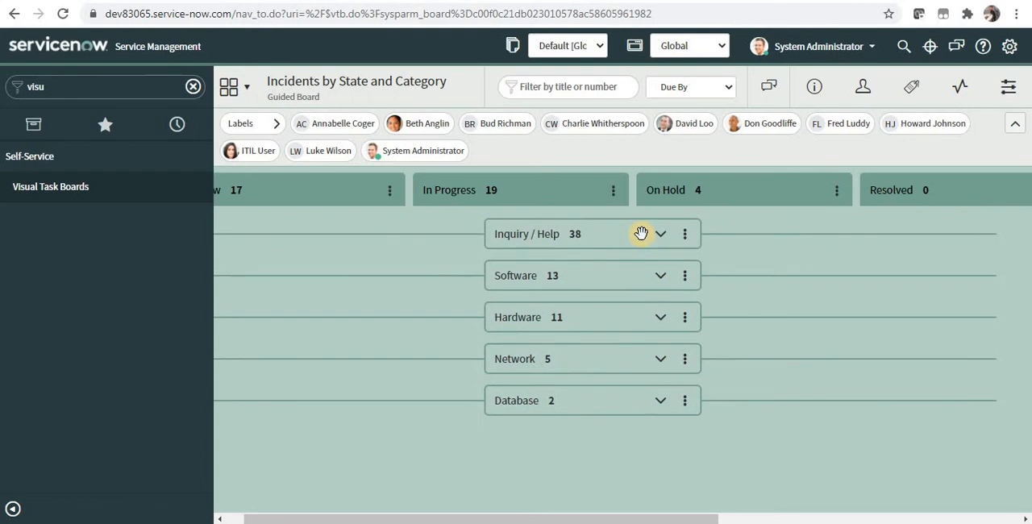
Expand the Inquiry / Help swimlane, set the board's Due Date Field to Created and confirm the change for all members
left_click(815, 91)
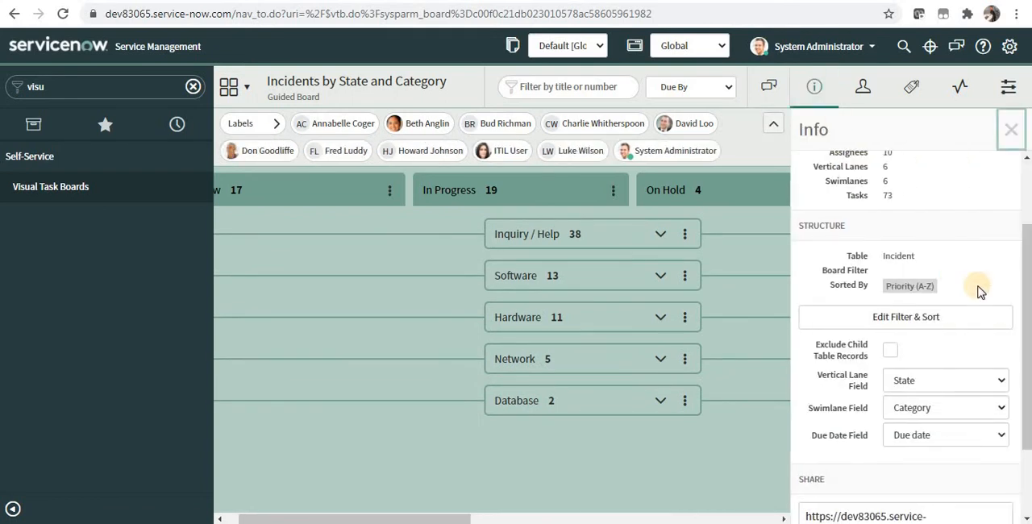
scroll(1024, 337, "down", 2)
scroll(887, 334, "down", 1)
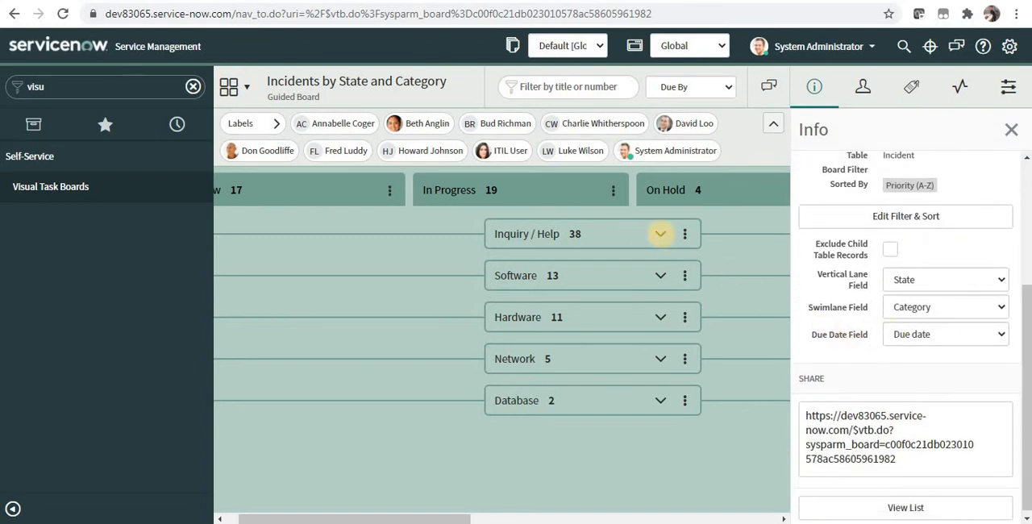
left_click(660, 234)
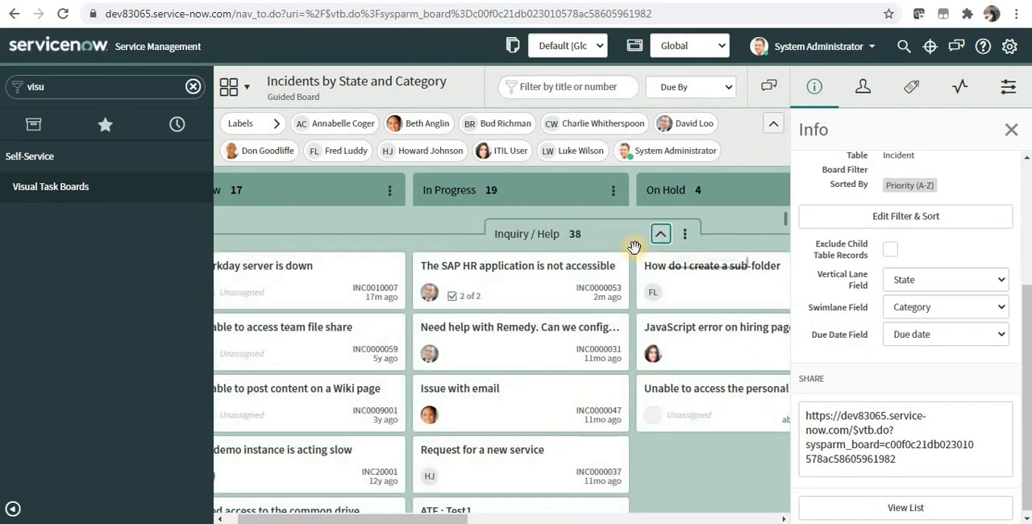
left_click(963, 332)
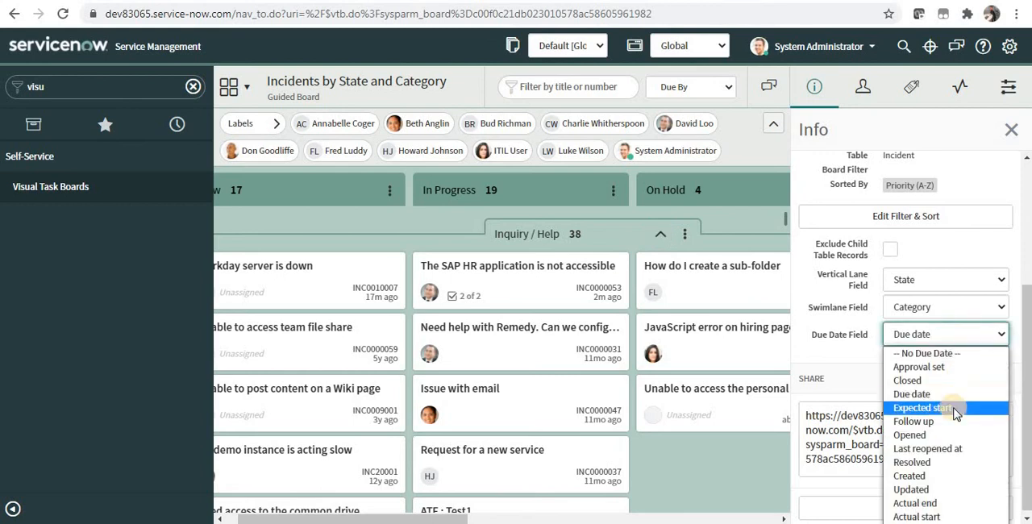
left_click(946, 476)
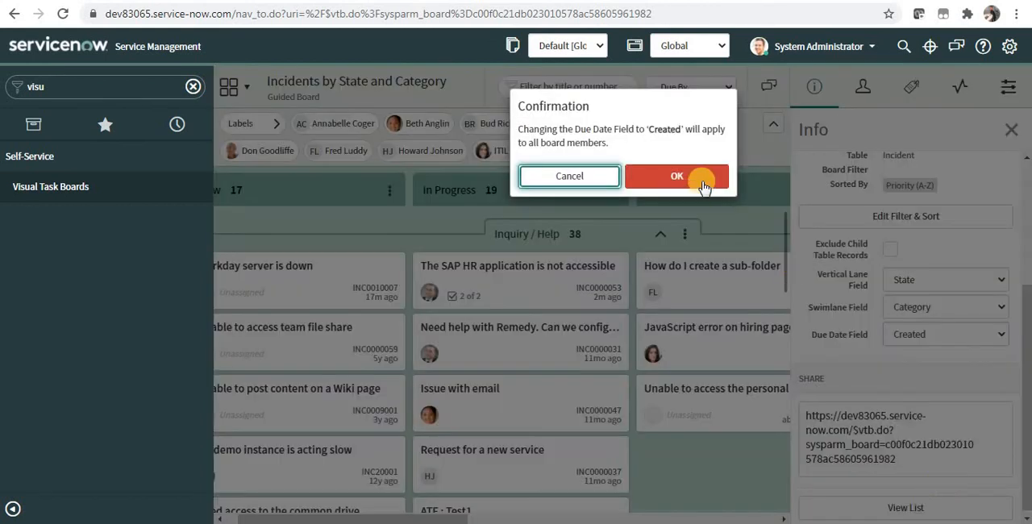
left_click(692, 173)
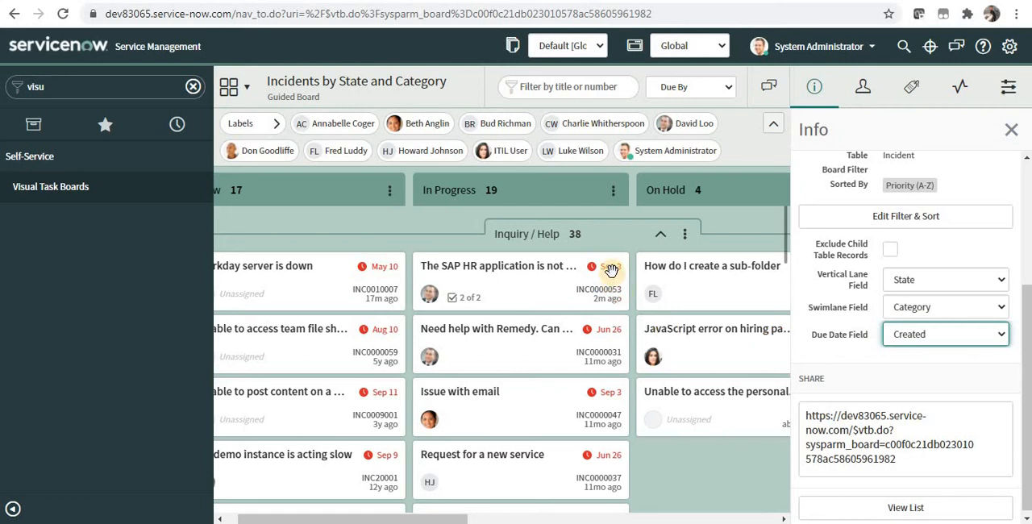
Review the available Due Date Field options and open the board's incidents in list view
left_click(927, 335)
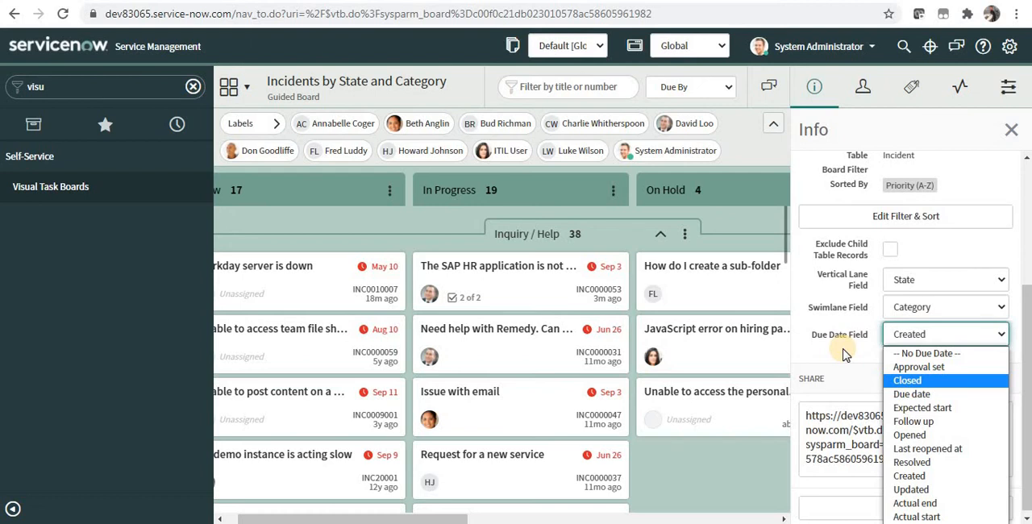
left_click(848, 379)
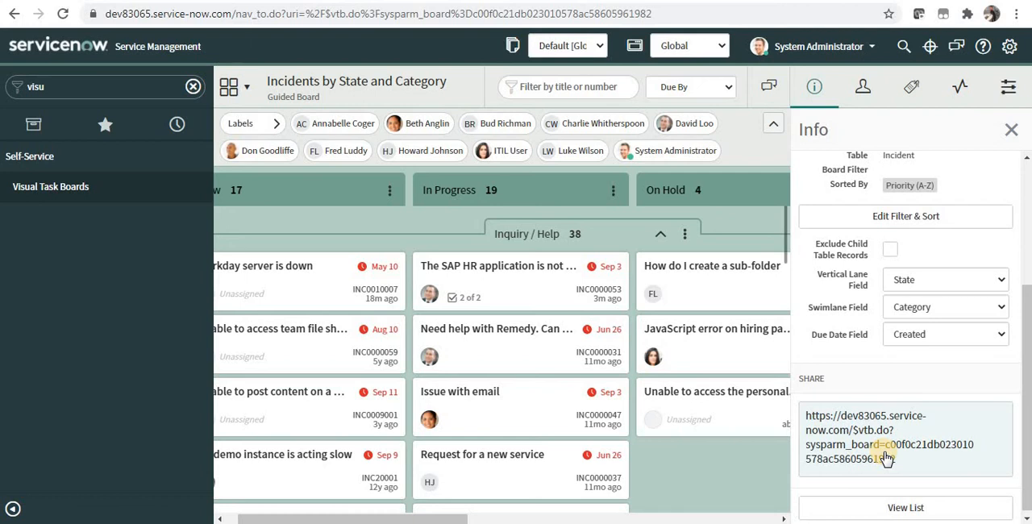
left_click(904, 507)
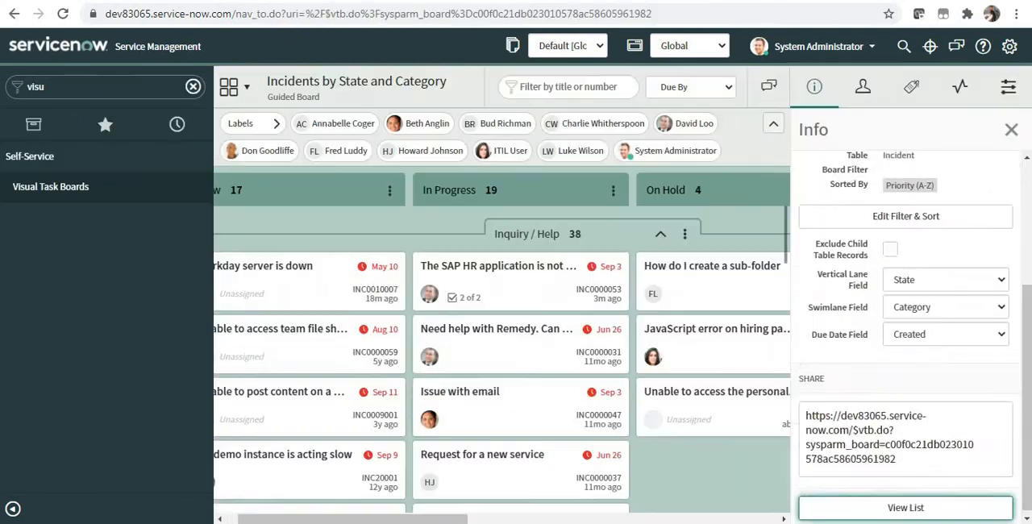
Return to the board, add the second suggested user as a member, and review the board's activity stream
left_click(865, 86)
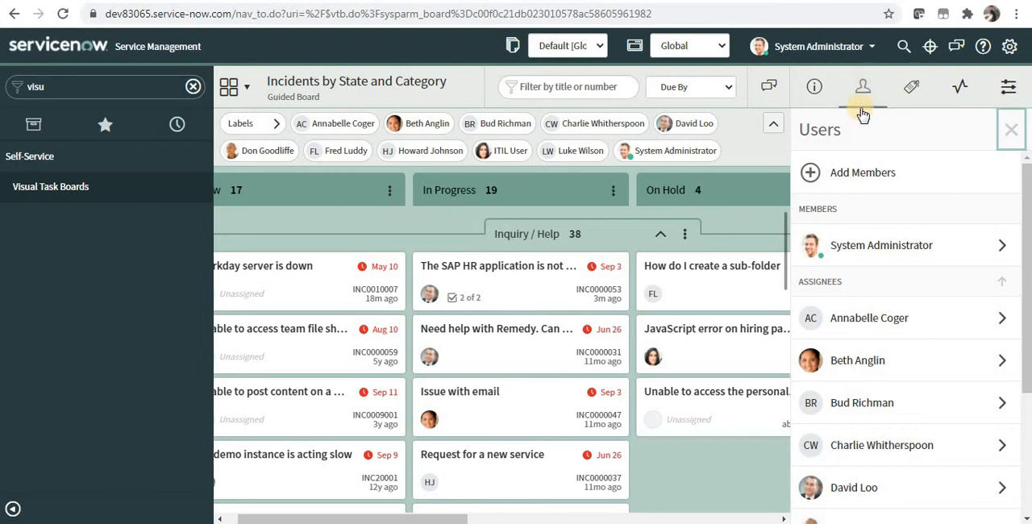
left_click(862, 172)
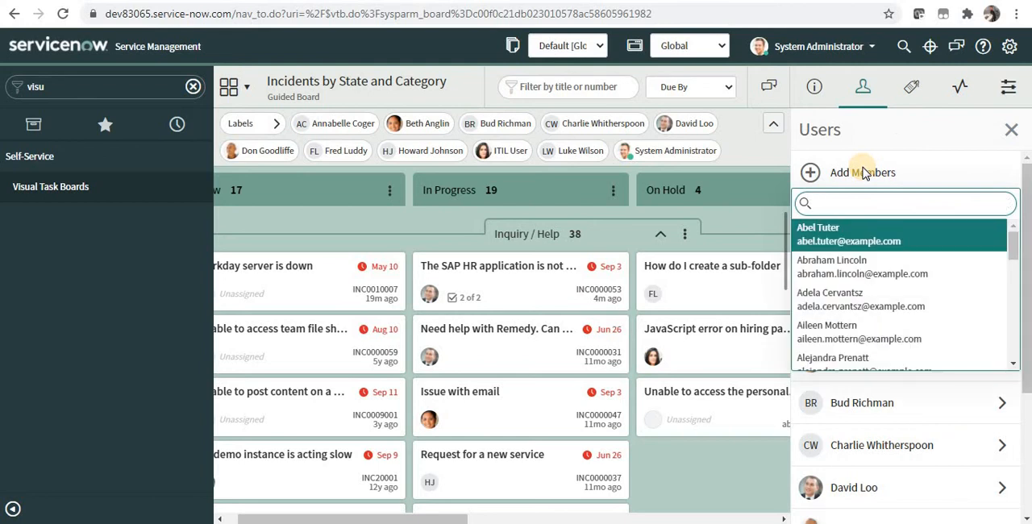
left_click(875, 265)
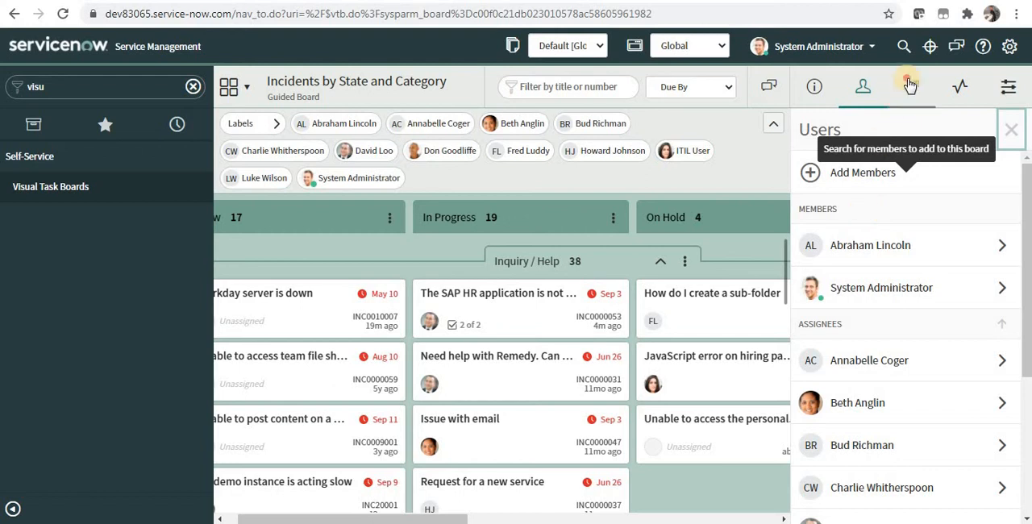
left_click(959, 87)
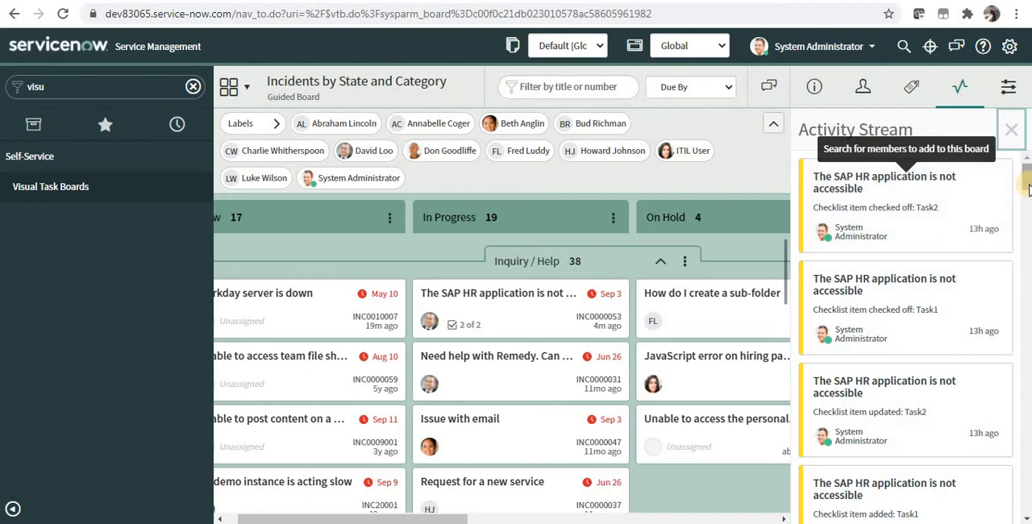
left_click_drag(1027, 182, 1024, 145)
In the board configuration, switch the quick panel and user names off and back on, and enable Show SLAs for the cards
left_click(1005, 84)
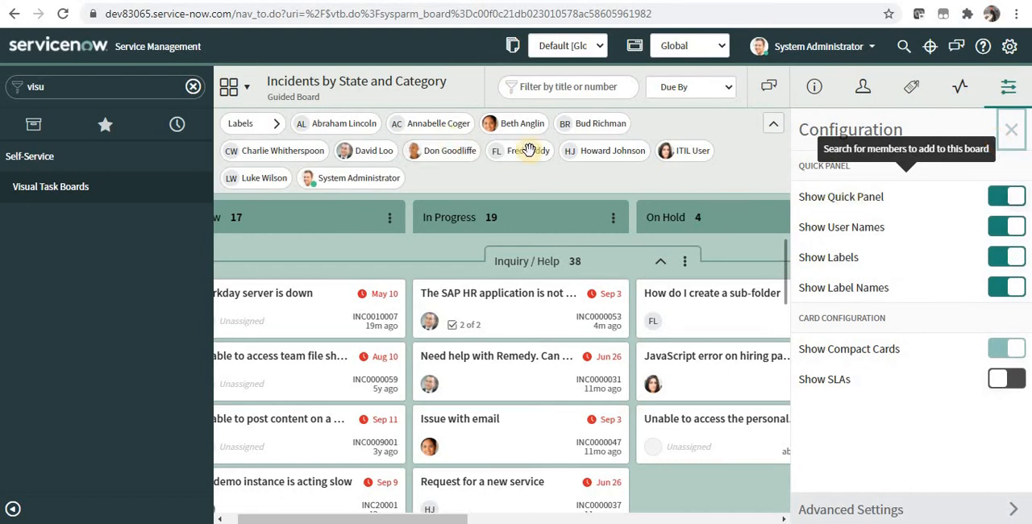
left_click(997, 197)
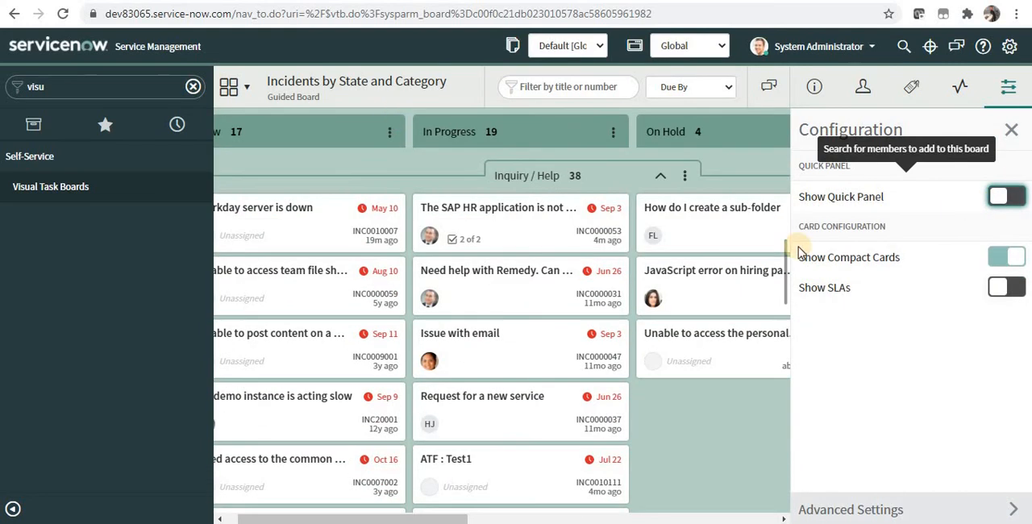
left_click(1020, 194)
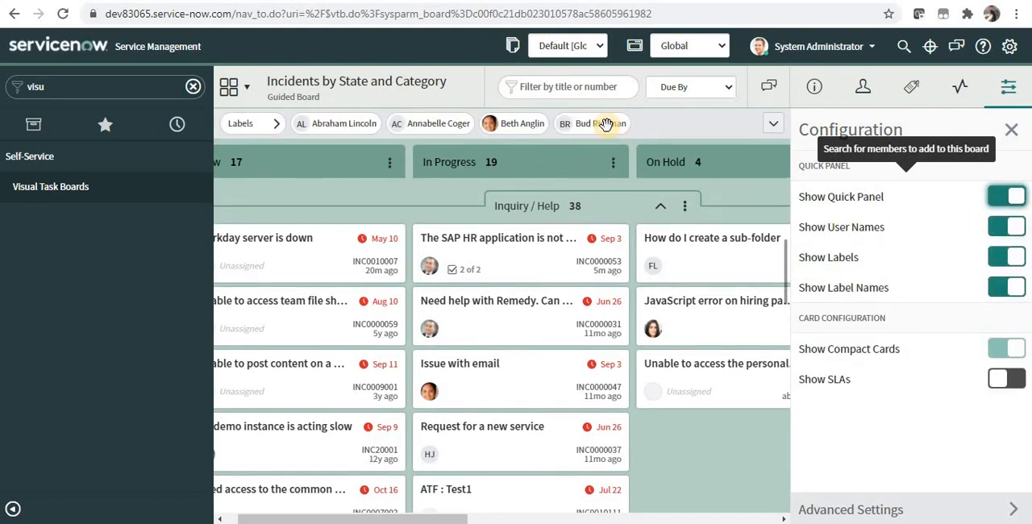
left_click(997, 227)
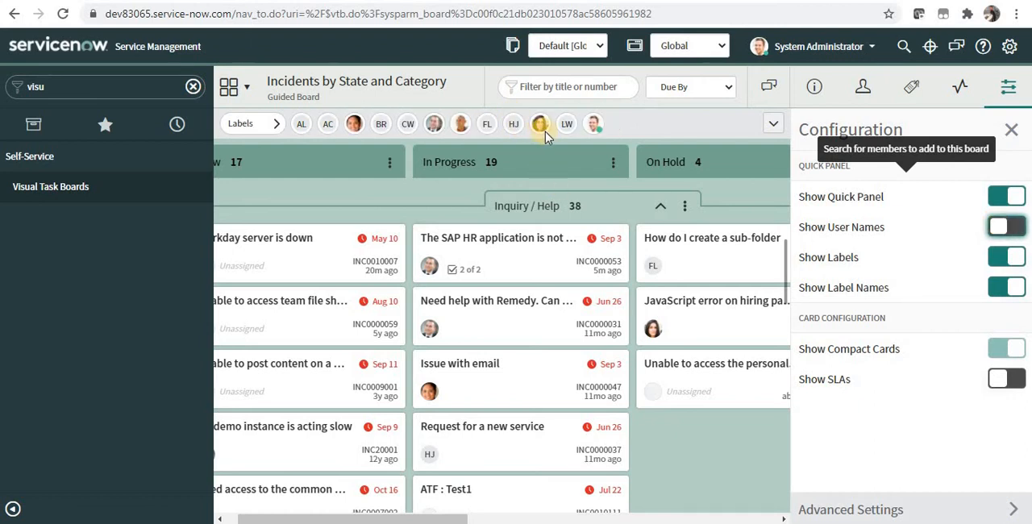
left_click(1001, 227)
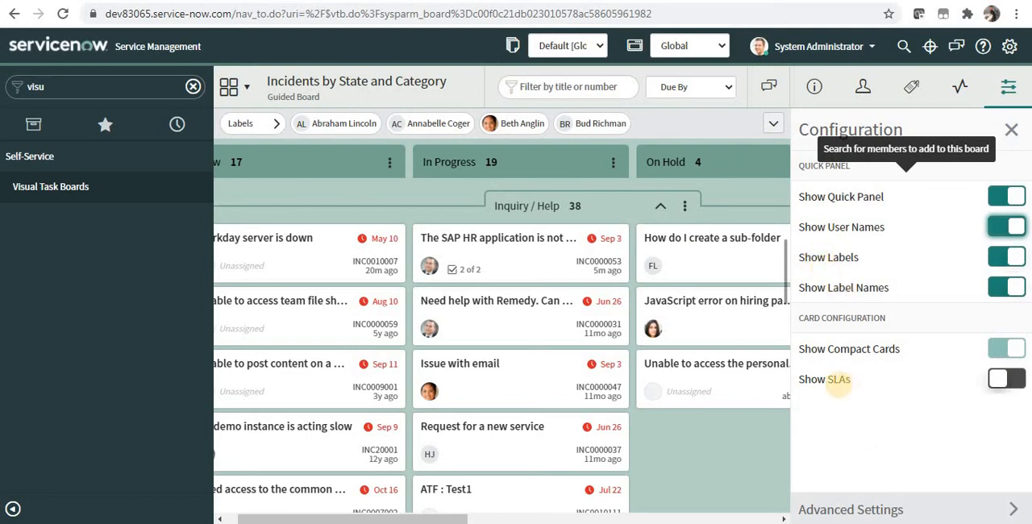
left_click(1017, 382)
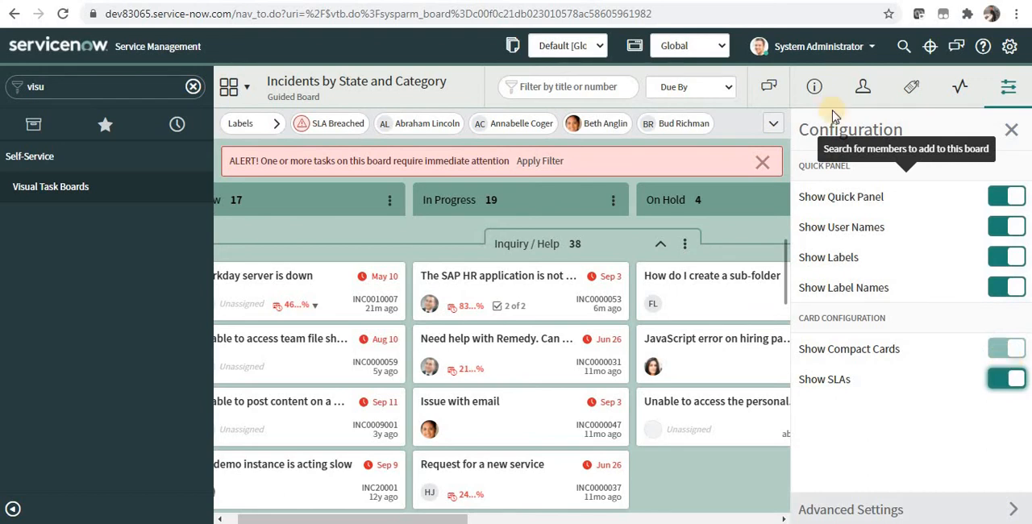
In the board's info settings, set the Swimlane Field to --No Swimlanes-- and confirm the change for all members
left_click(816, 87)
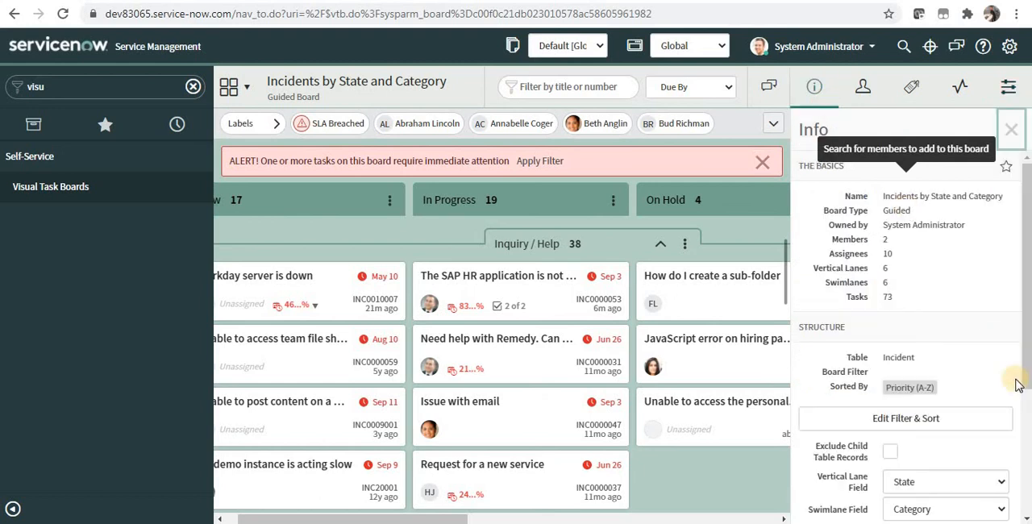
scroll(1018, 407, "down", 3)
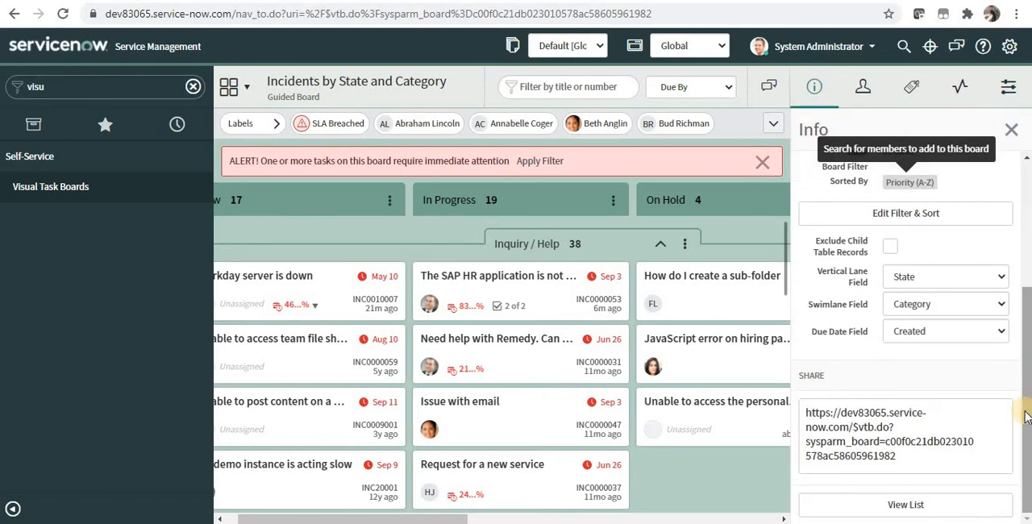
left_click(954, 307)
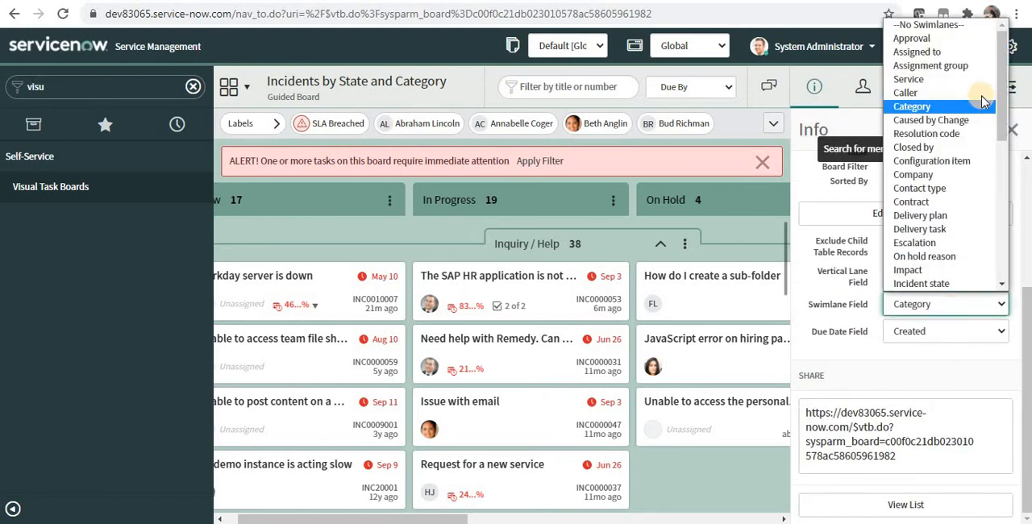
left_click(956, 31)
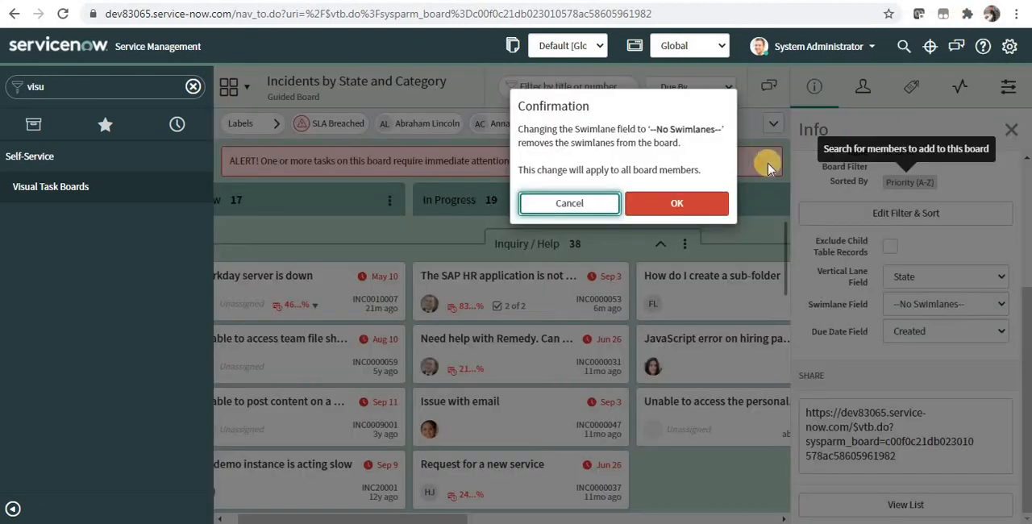
left_click(709, 203)
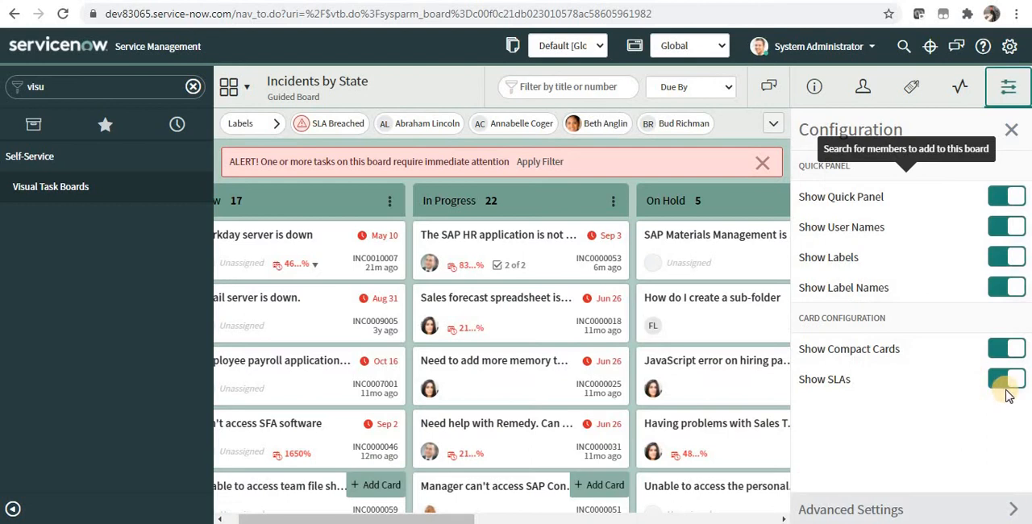
In the board configuration, turn off Show SLAs and Show Compact Cards, and enable Show Card Info
left_click(1006, 387)
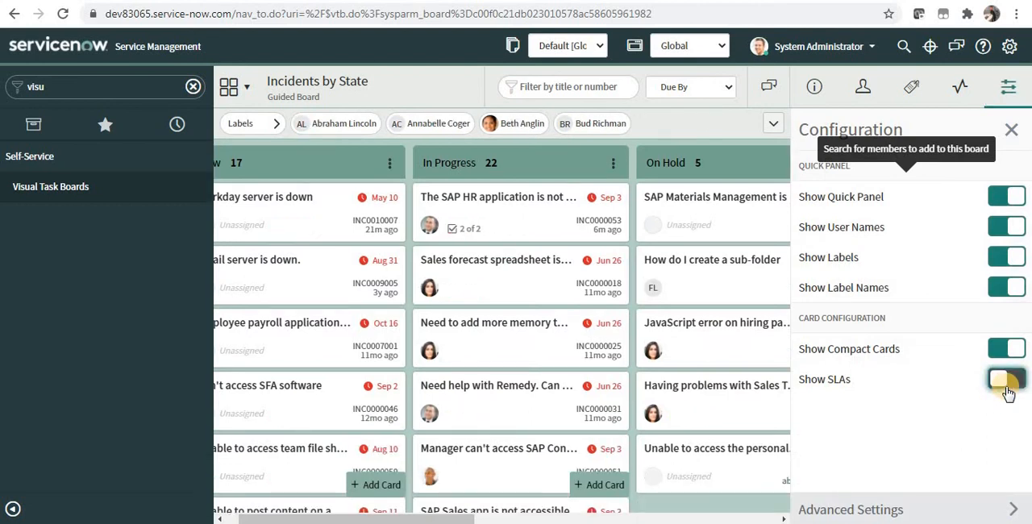
left_click(1002, 349)
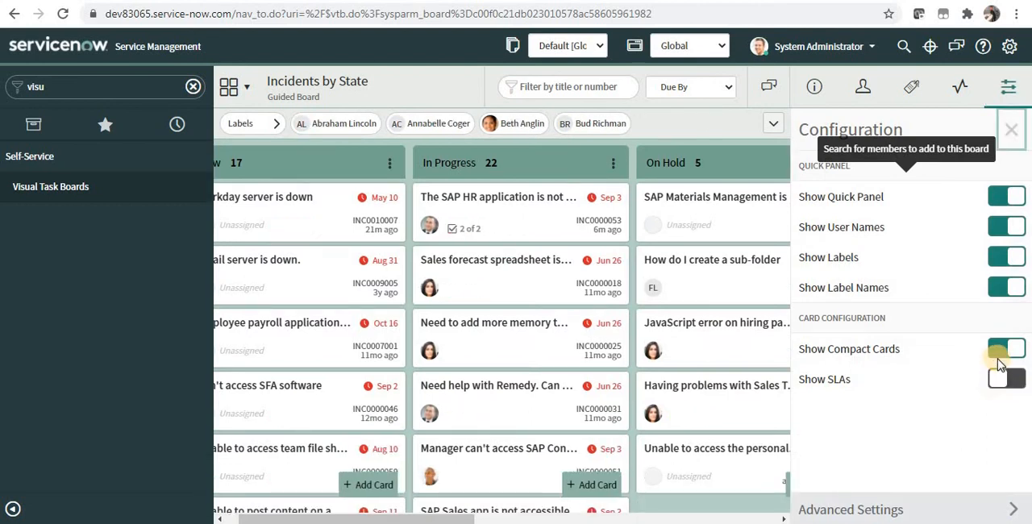
left_click(999, 360)
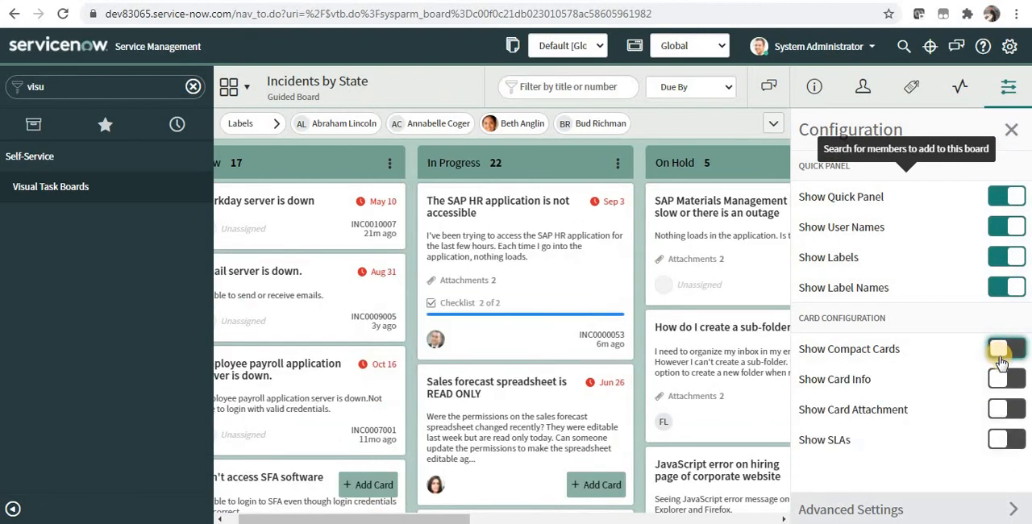
left_click(1014, 382)
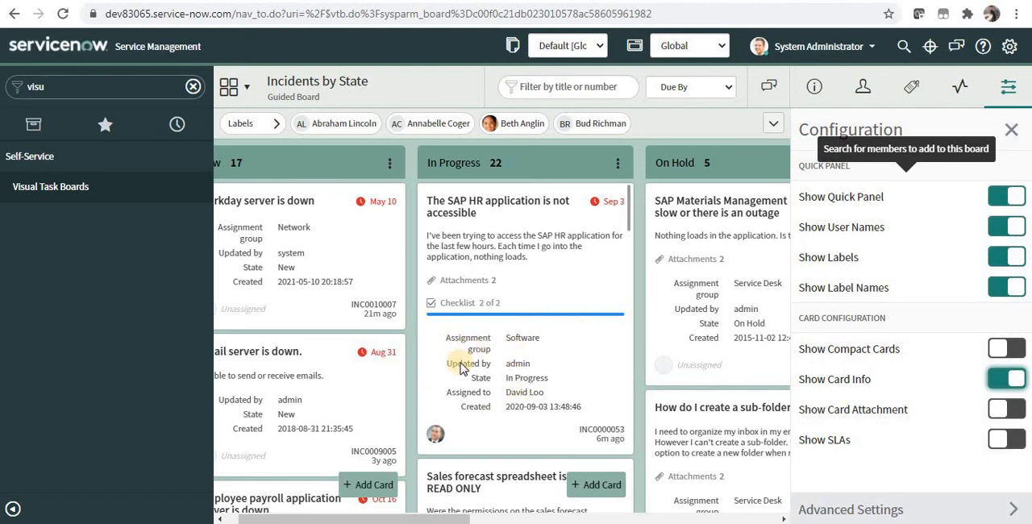
Open the incident list through the navigator filter with incident.list, and open incident INC0000053
left_click(192, 86)
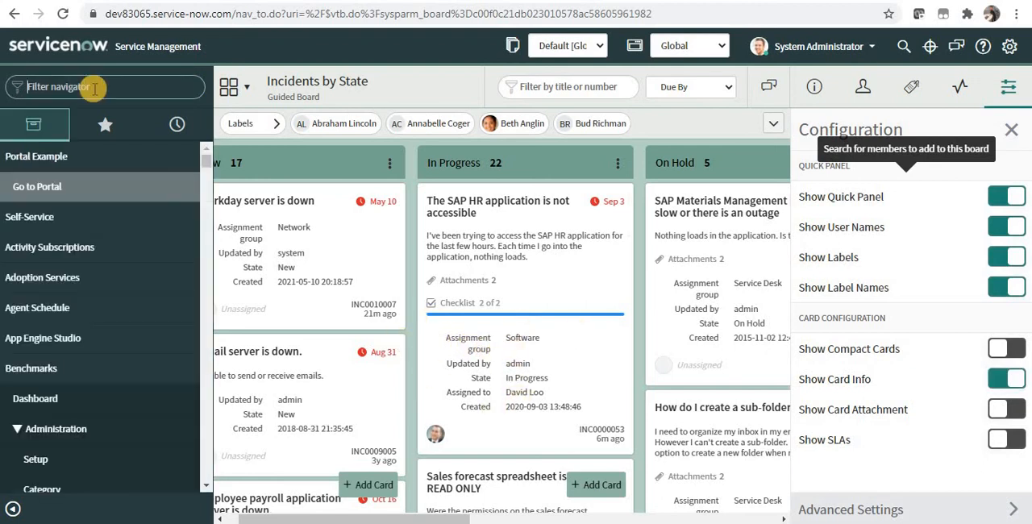
type("Incident.l")
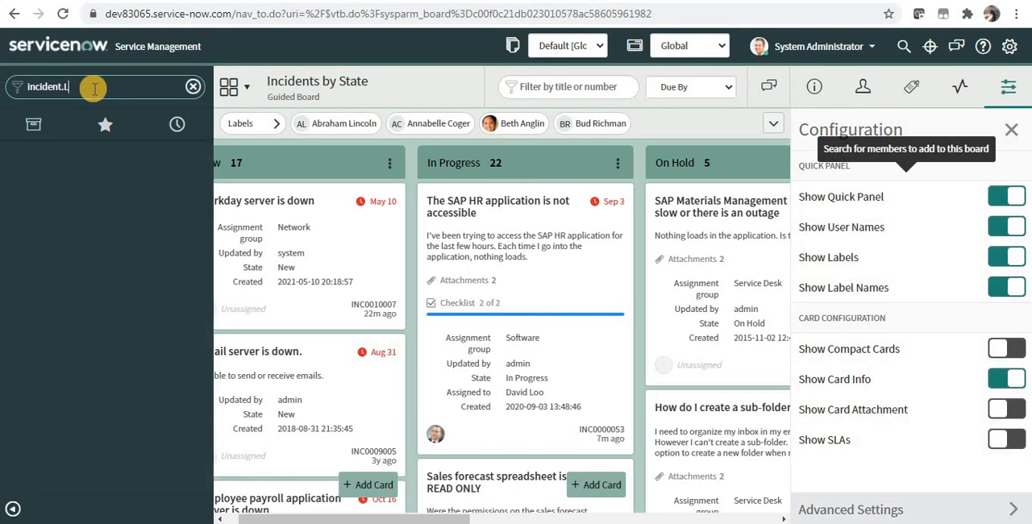
type("ist")
key("Return")
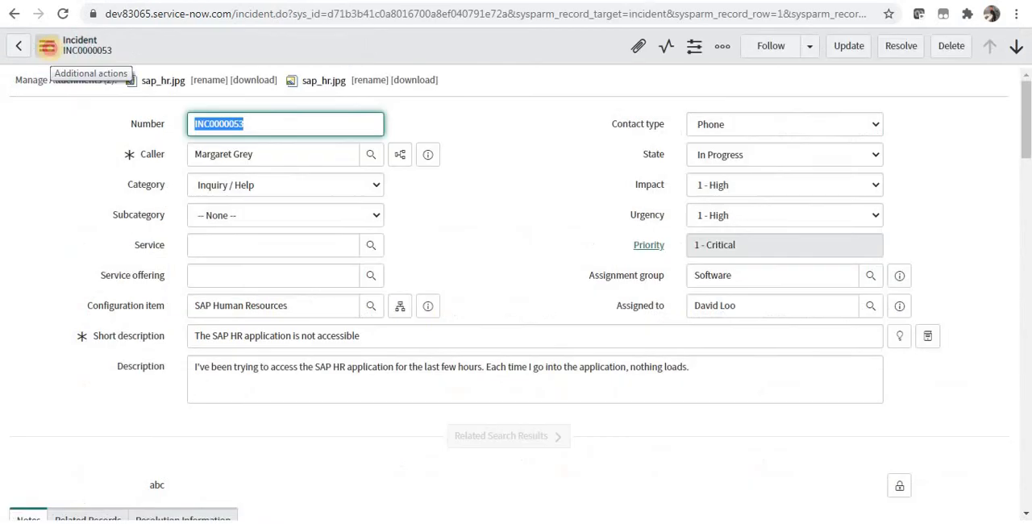
Open the Incident form layout configuration from the incident record and switch it to the VTB view
left_click(46, 46)
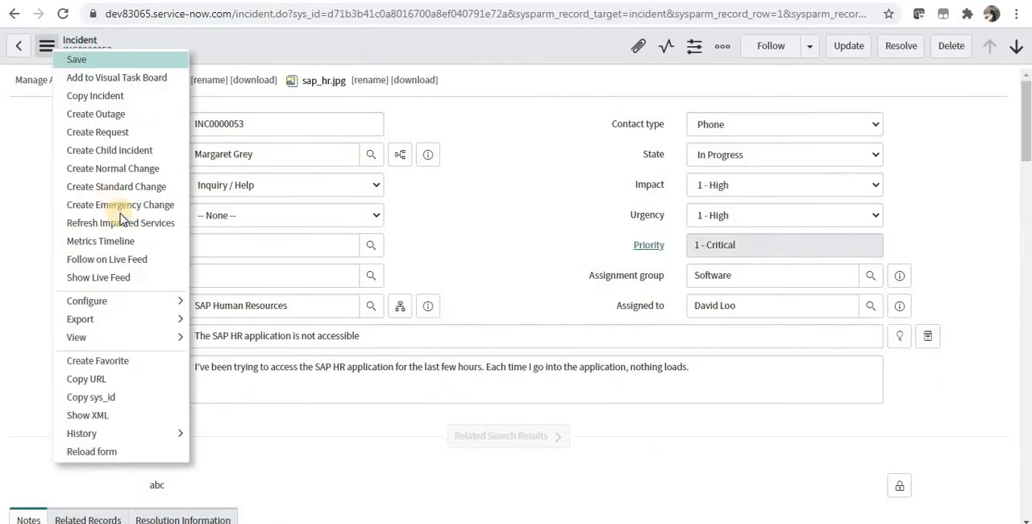
mouse_move(122, 310)
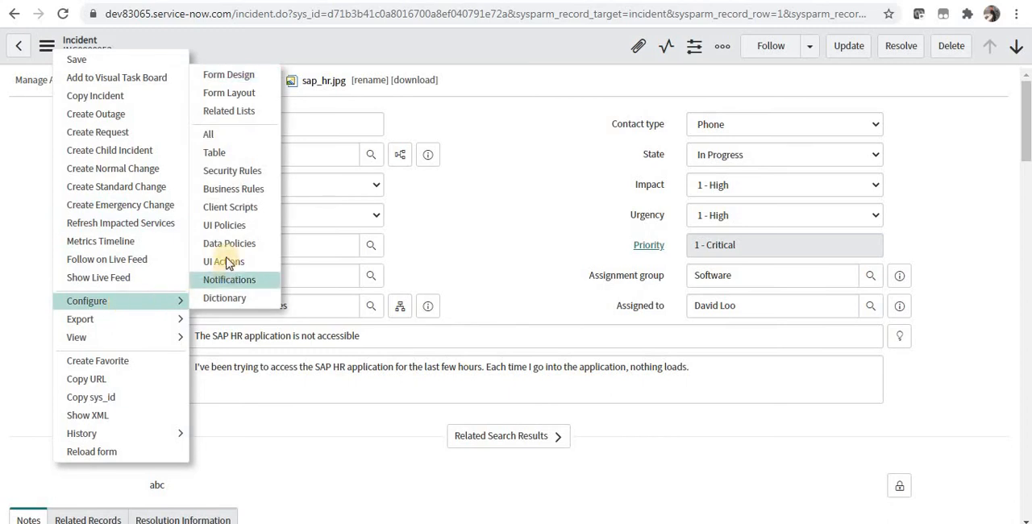
left_click(232, 95)
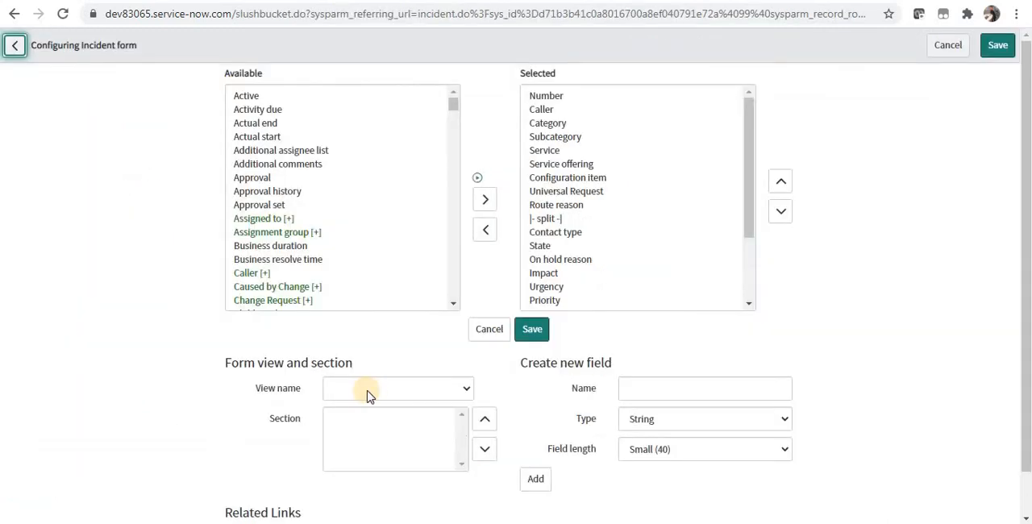
left_click(372, 394)
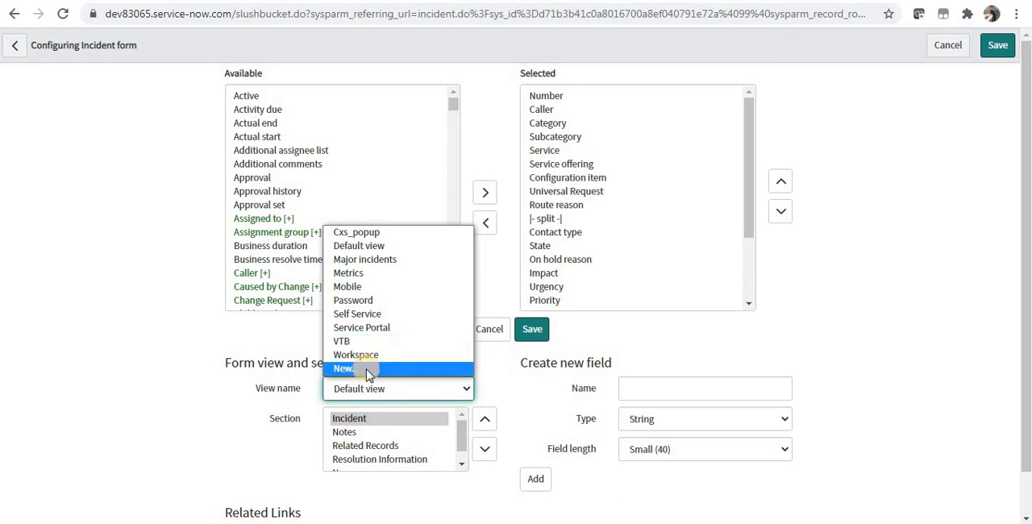
left_click(363, 342)
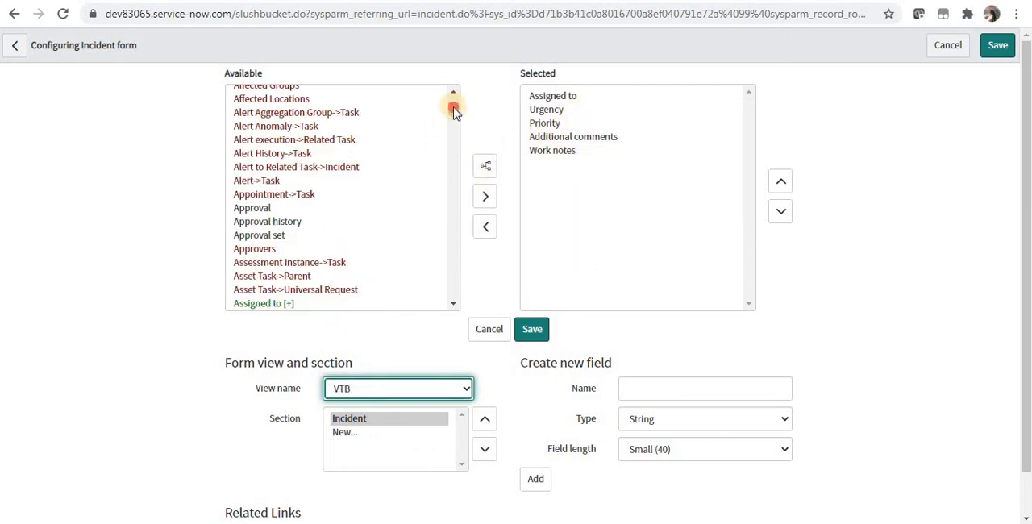
Add the Assignment group field to the VTB view and place it above Assigned to in the selected fields
left_click_drag(452, 107, 454, 130)
left_click(367, 174)
type("assi")
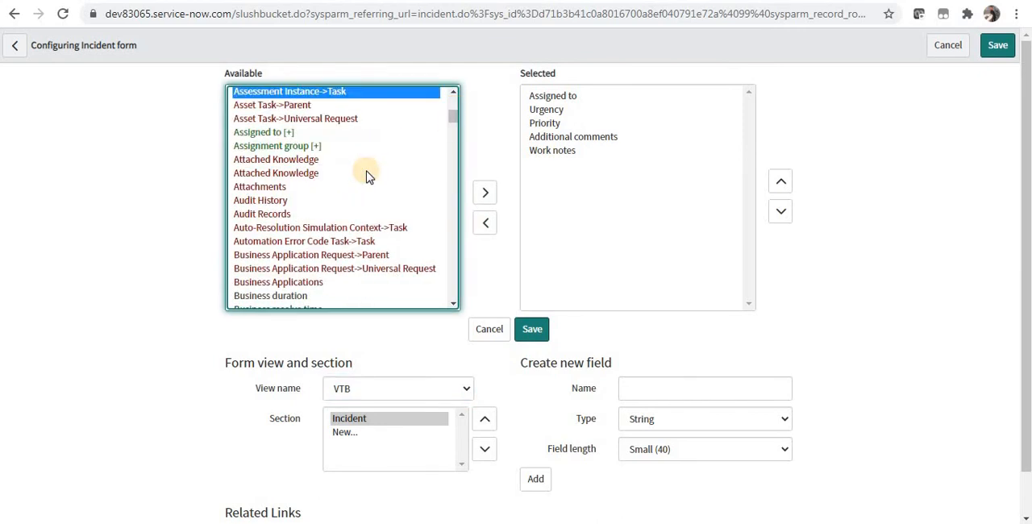
double_click(367, 148)
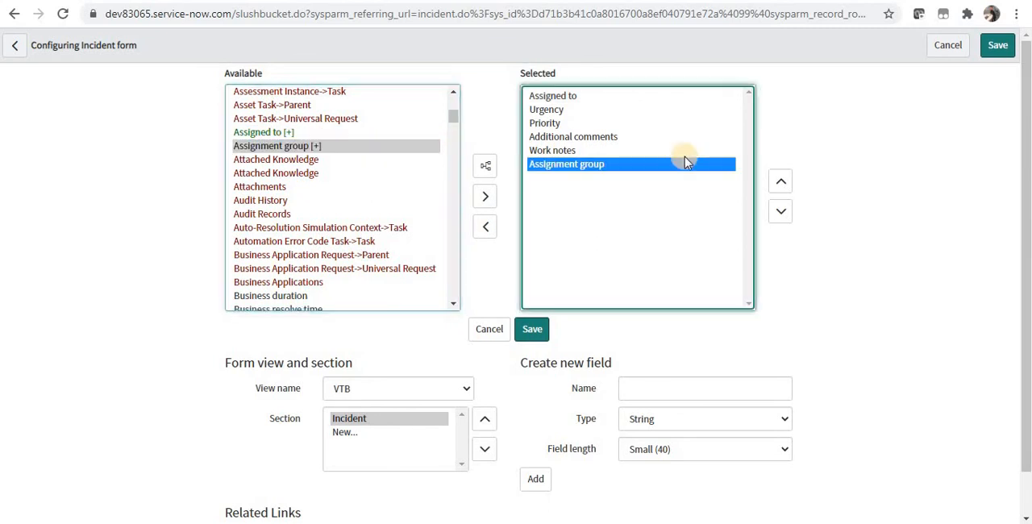
left_click(781, 180)
left_click(780, 180)
left_click(780, 181)
left_click(780, 180)
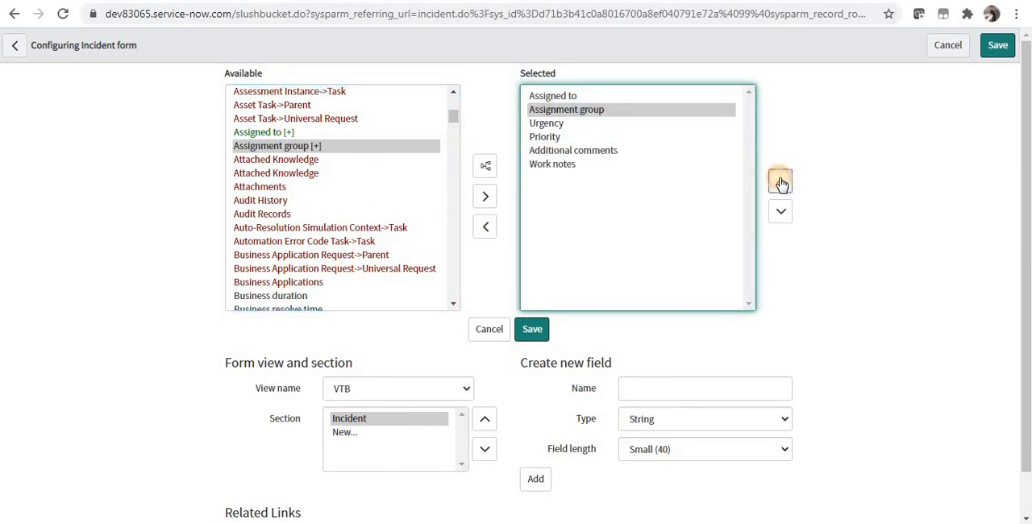
left_click(780, 181)
Remove Additional comments and Work notes from the VTB view, save the layout, and return to the task board and reload it
double_click(600, 149)
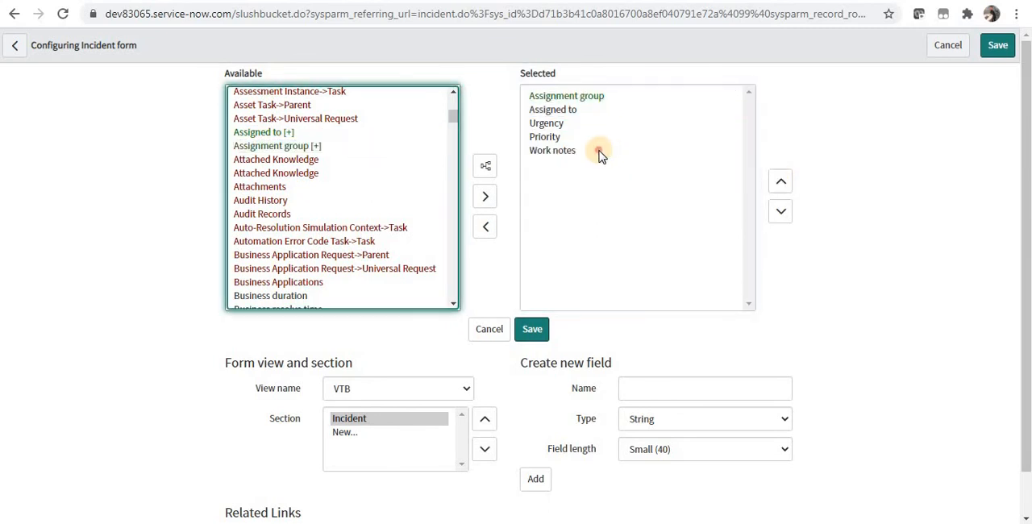
double_click(601, 152)
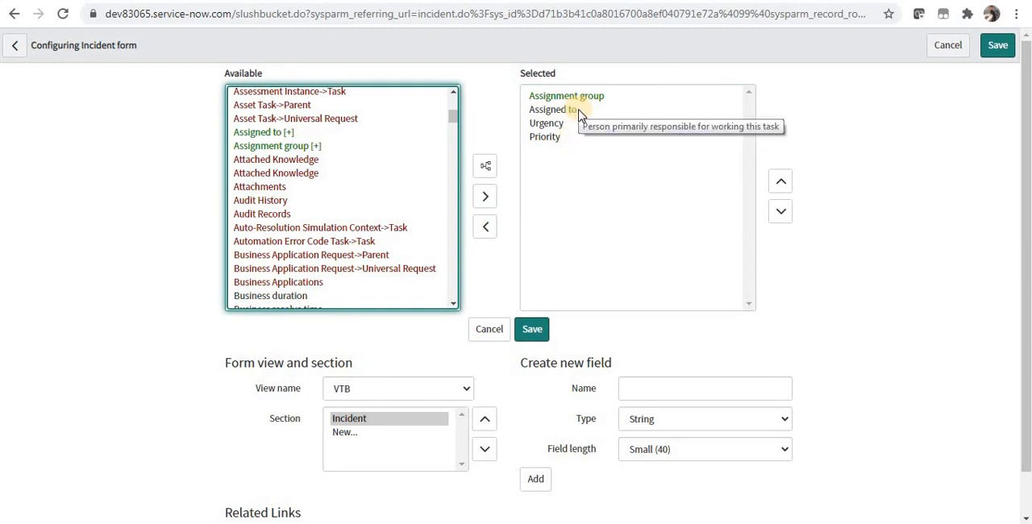
left_click(537, 332)
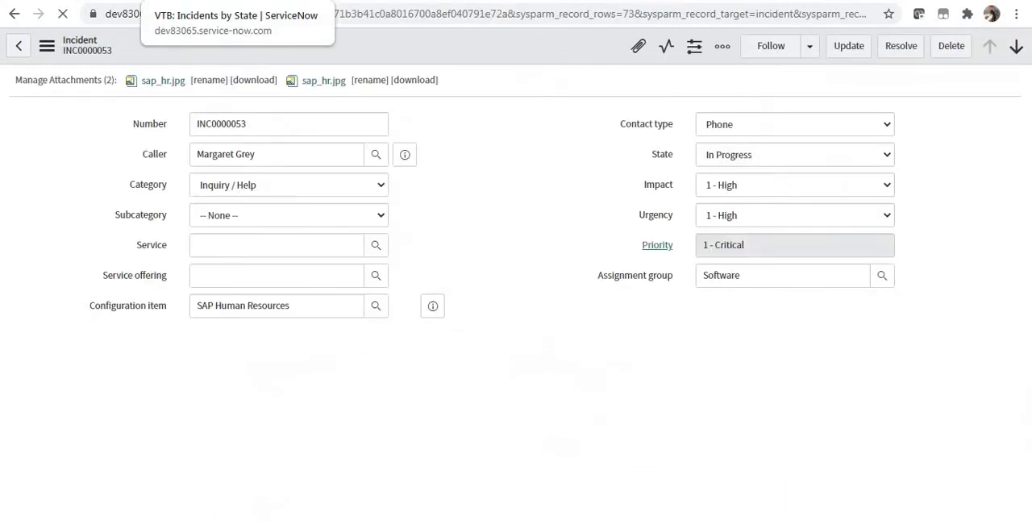
left_click(161, 1)
left_click(66, 16)
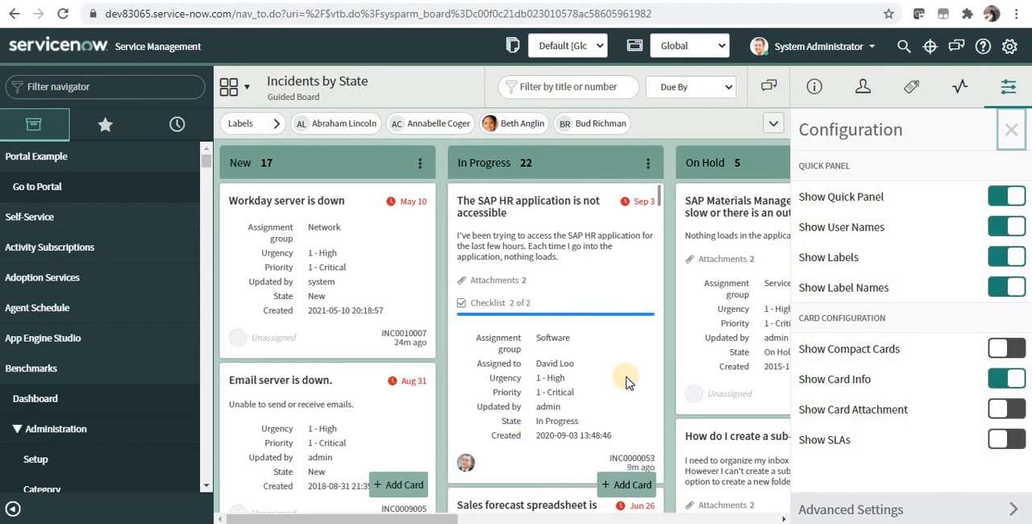
Switch Show Card Attachment on and back off, and enable Show Compact Cards for the board
left_click(1017, 411)
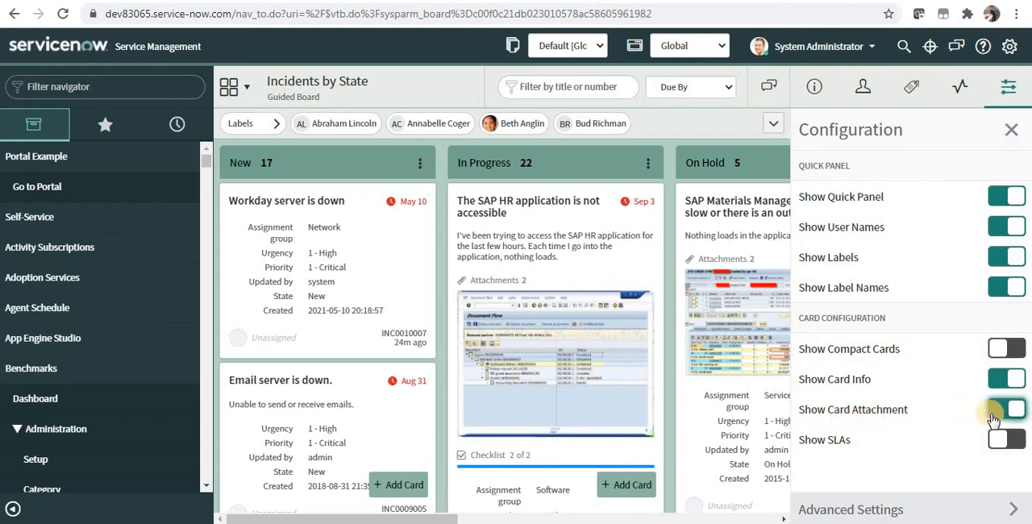
left_click(996, 416)
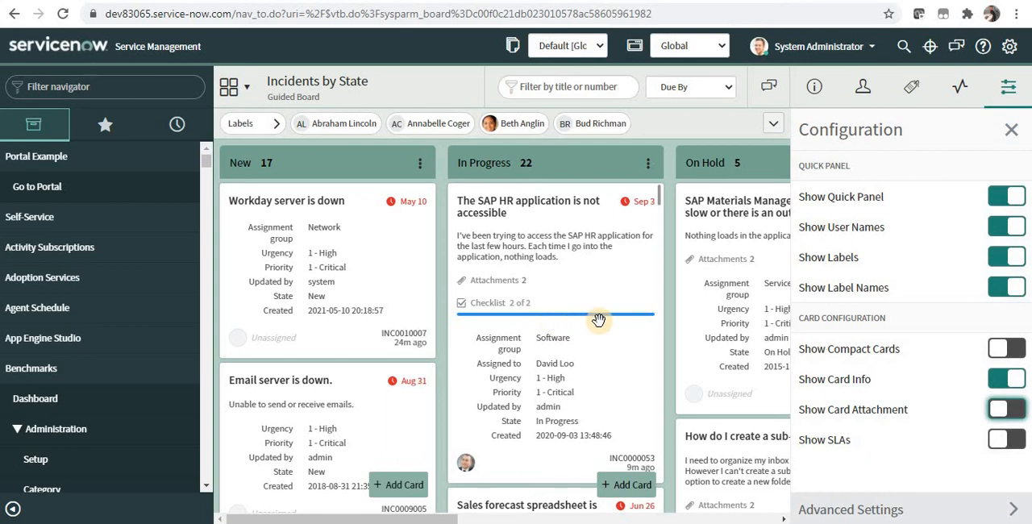
left_click(1017, 351)
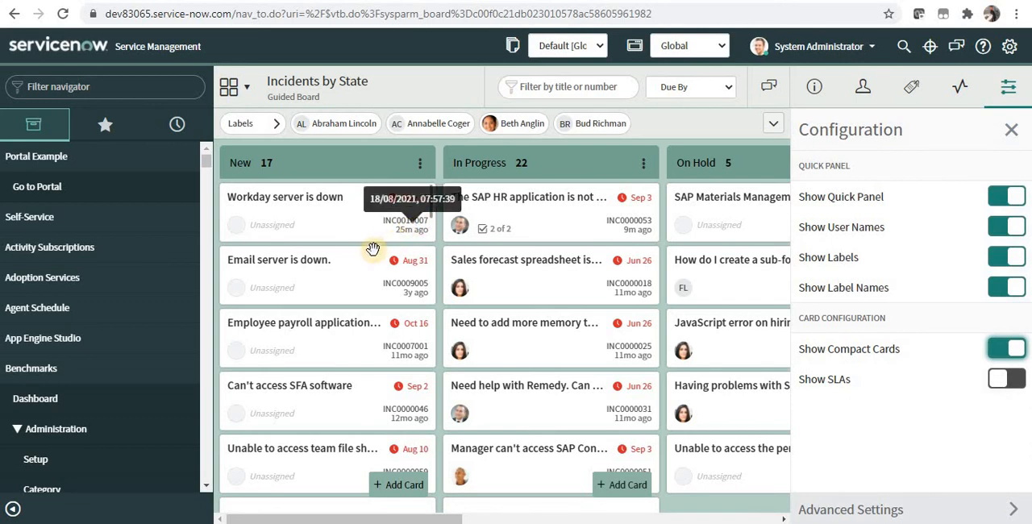
Open the incident record of the "Workday server is down" card, review its form, and close it
left_click(415, 224)
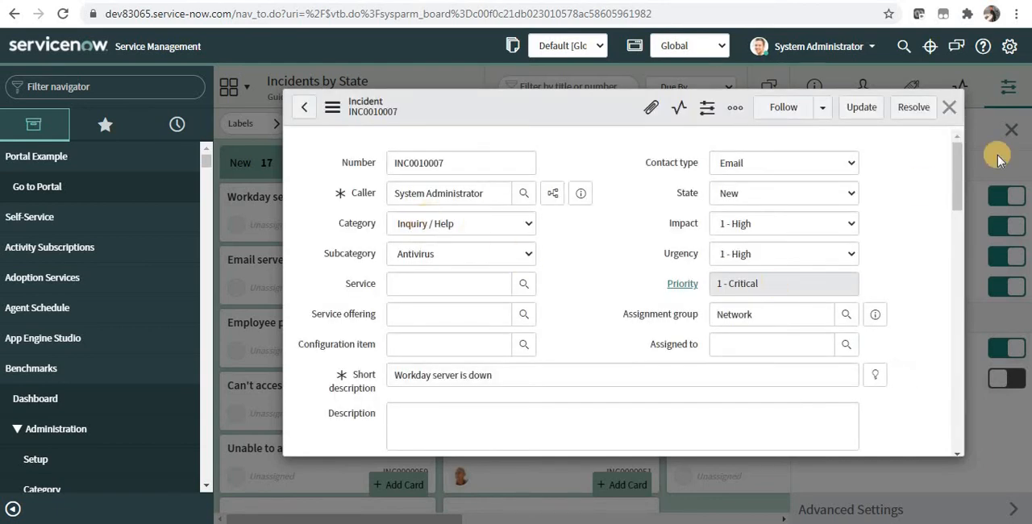
left_click_drag(956, 176, 947, 123)
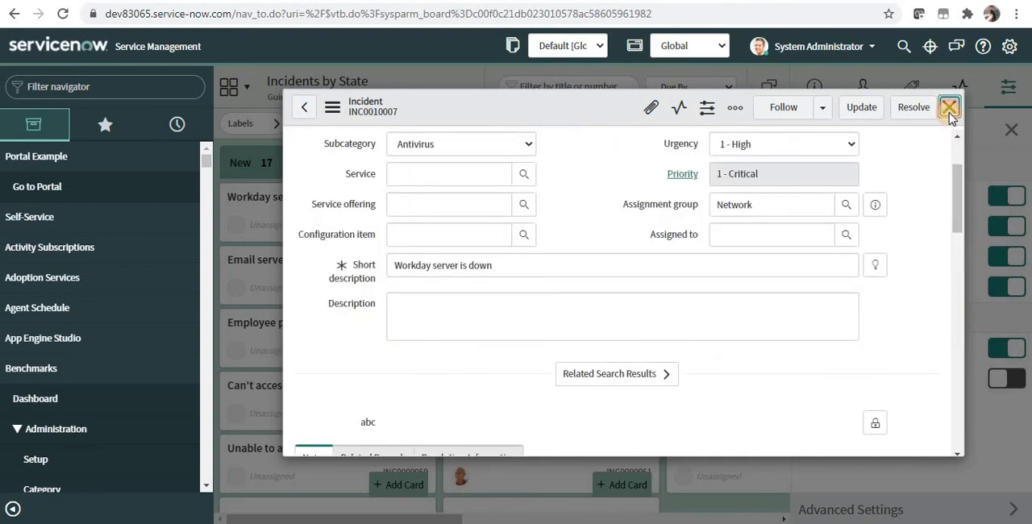
left_click(948, 107)
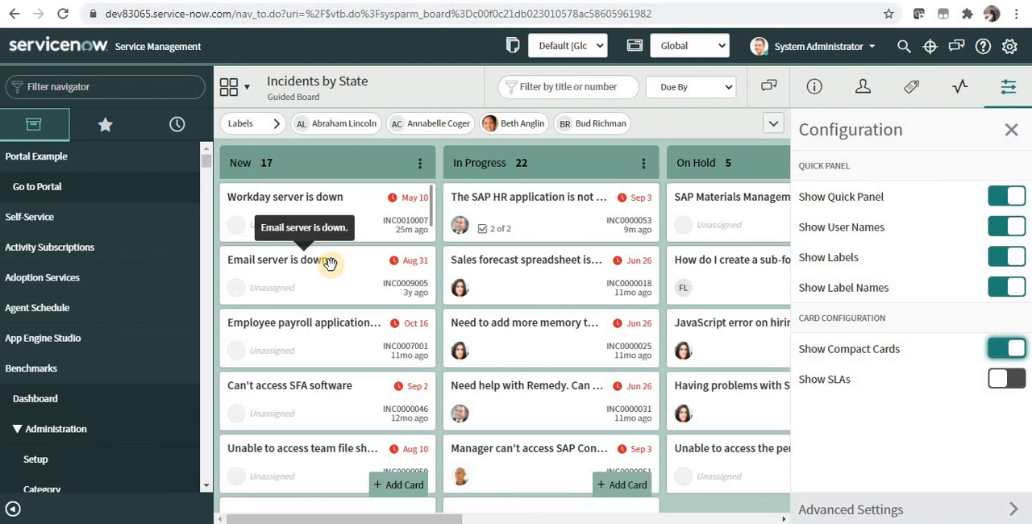
Move the "Email server is down." card from New to In Progress and check the State on its incident record
left_click_drag(330, 264, 487, 270)
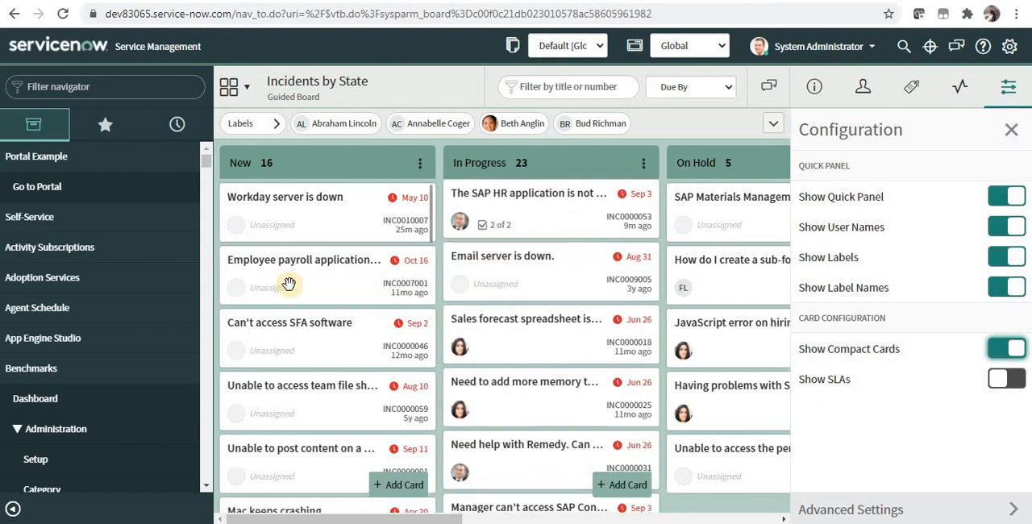
left_click(543, 221)
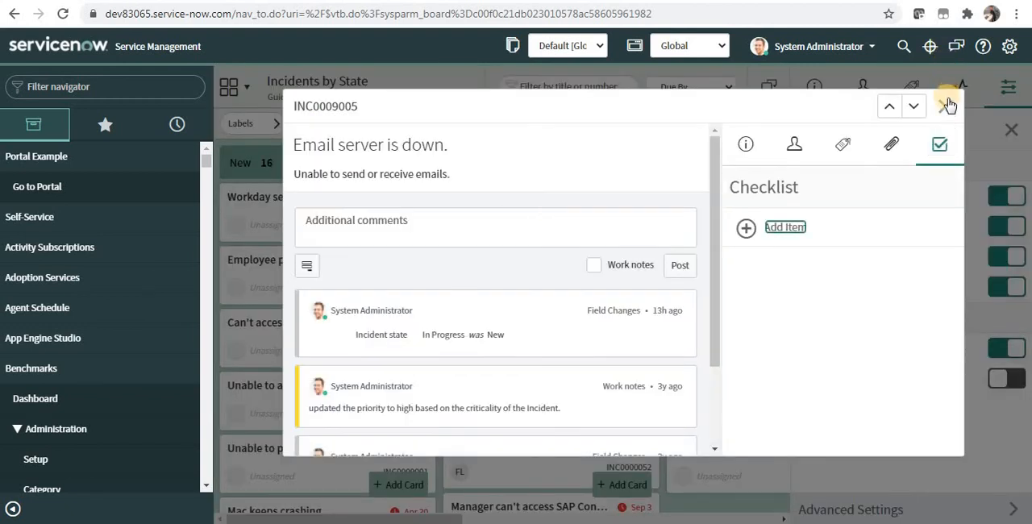
left_click(946, 106)
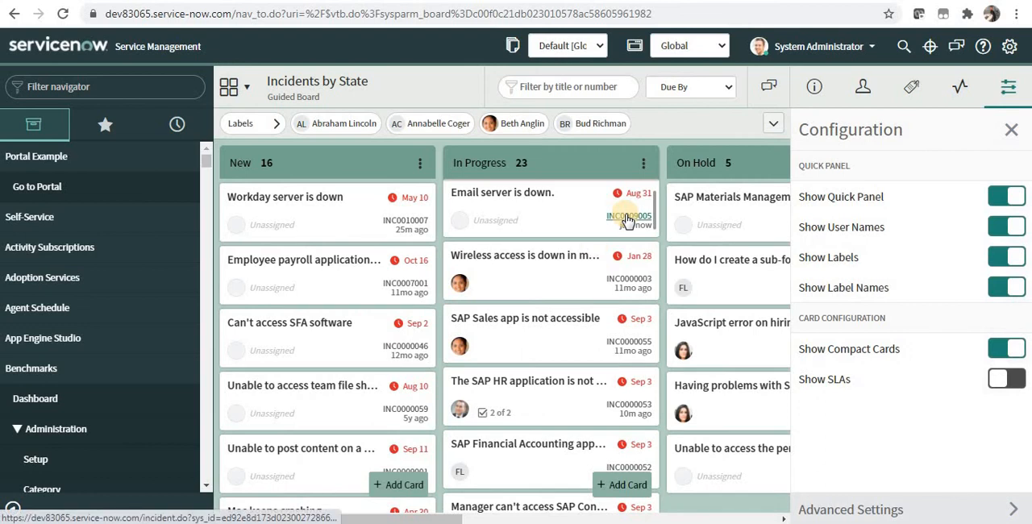
left_click(627, 217)
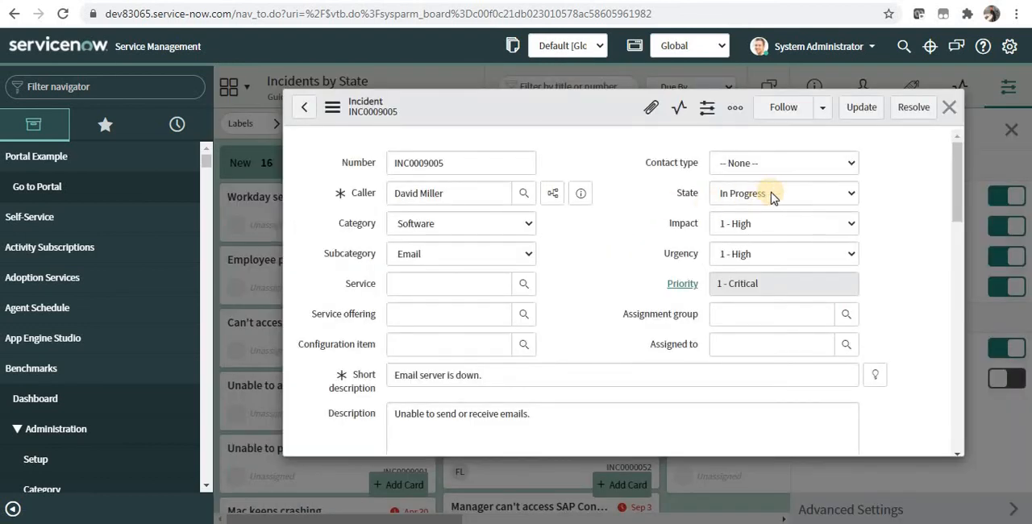
left_click(949, 107)
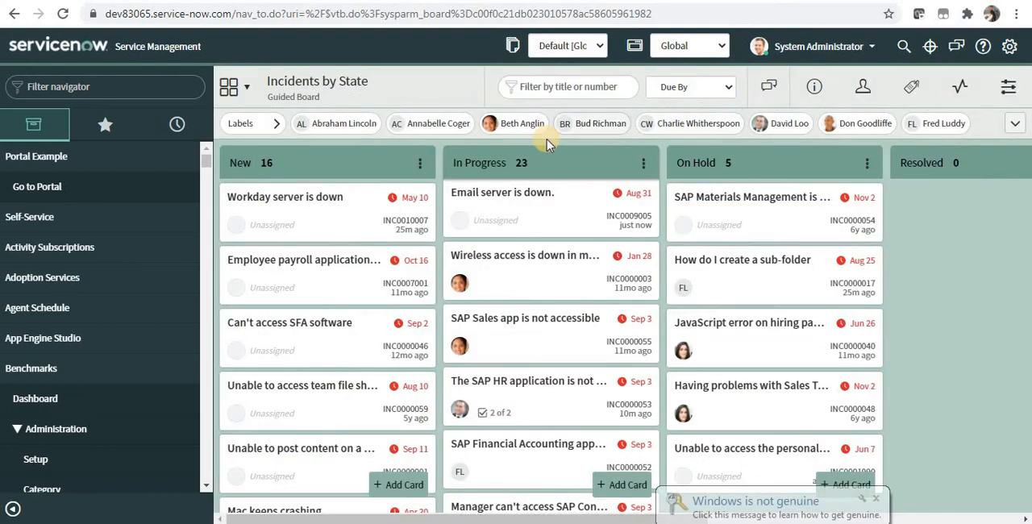
Rename the board from its header as "Demo of VTB"
left_click(384, 83)
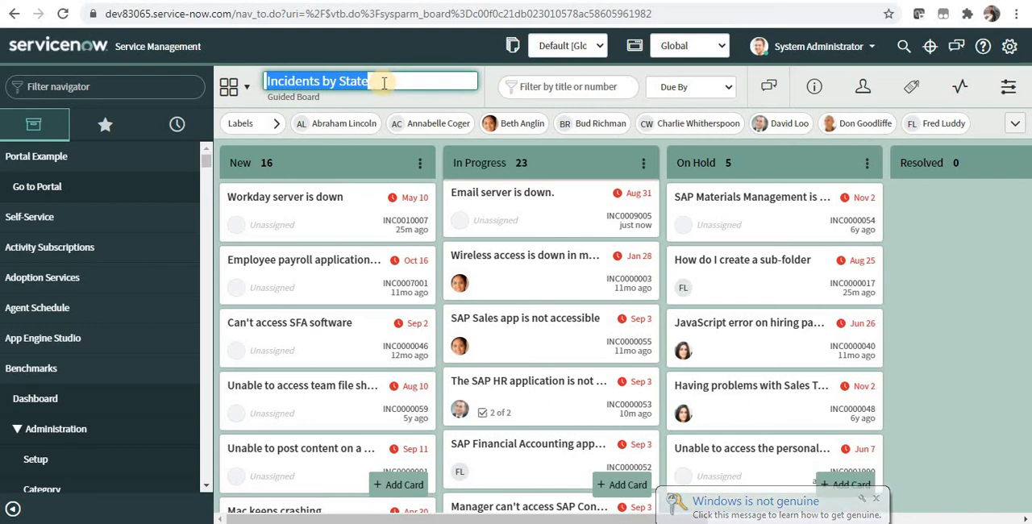
type("Demo of")
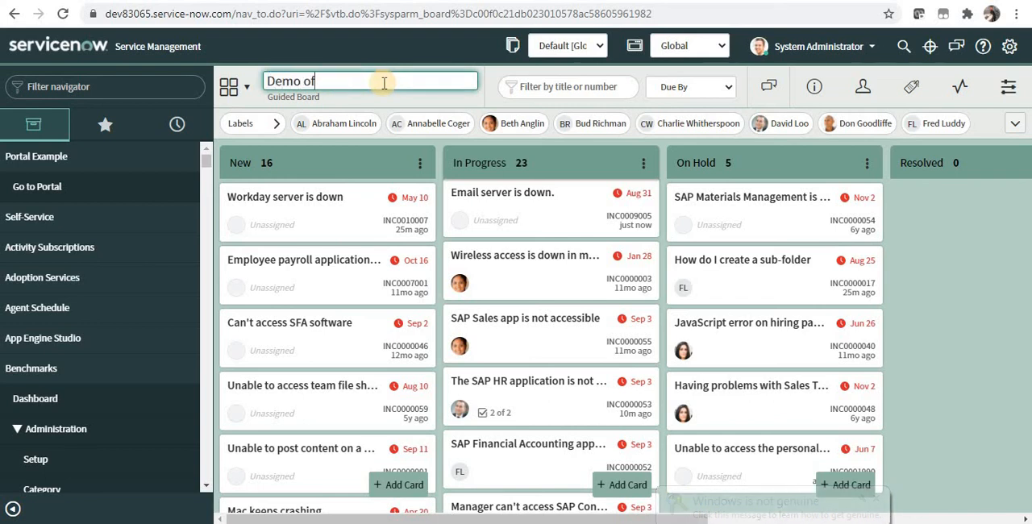
type(" VTB")
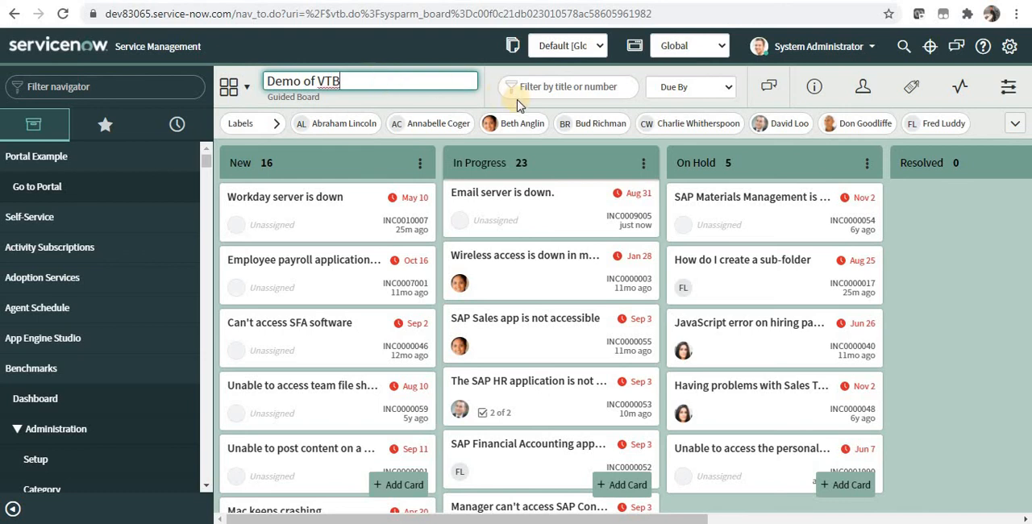
left_click(503, 105)
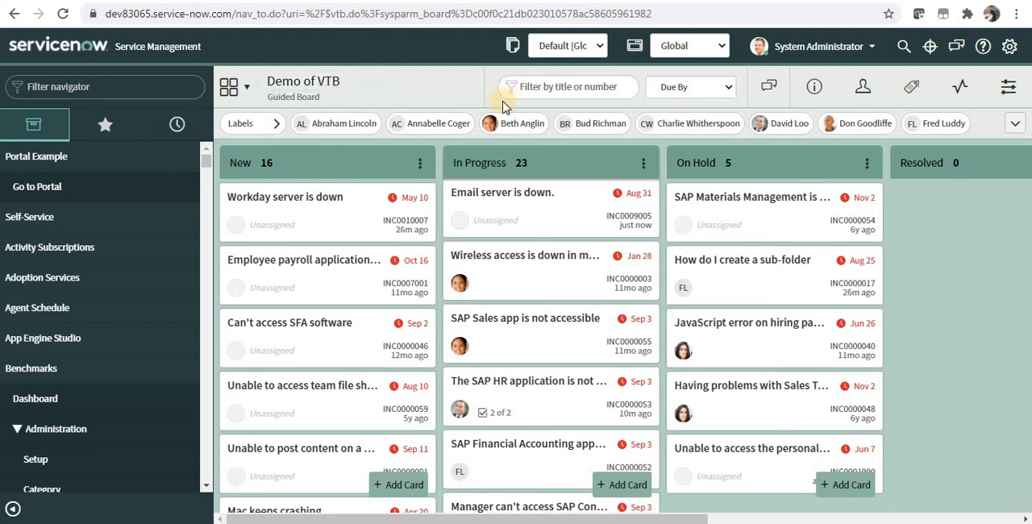
Open the group chat with the board members and send the message "Hi"
left_click(767, 97)
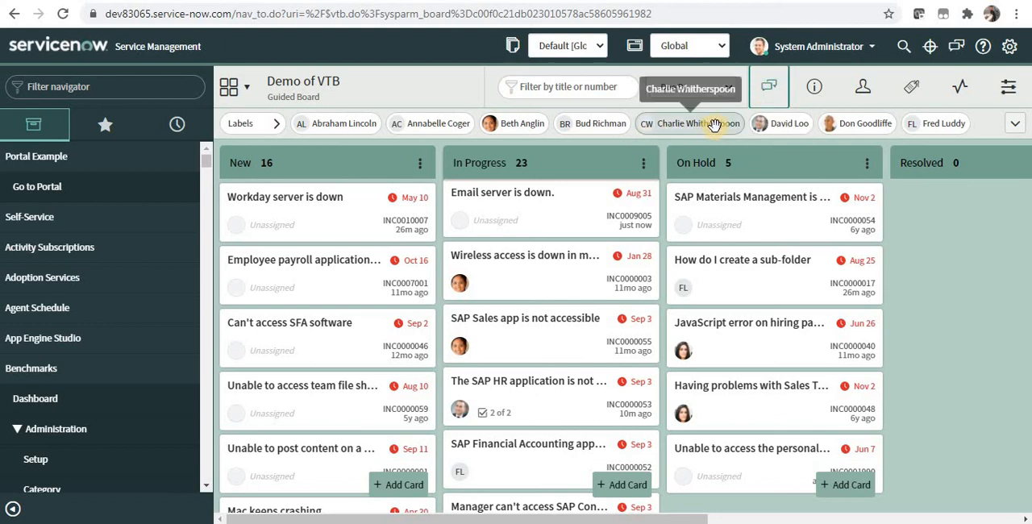
left_click(776, 86)
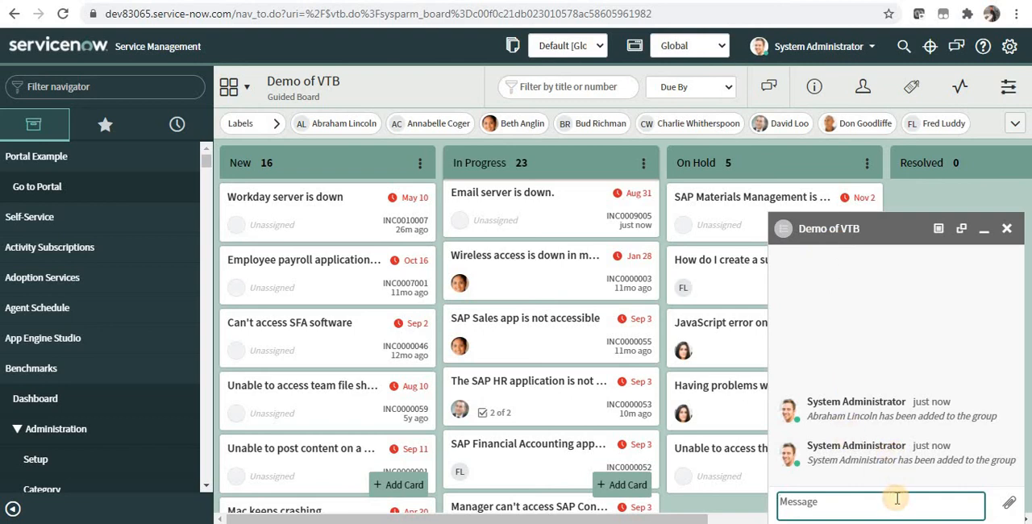
type("Hi")
key("Return")
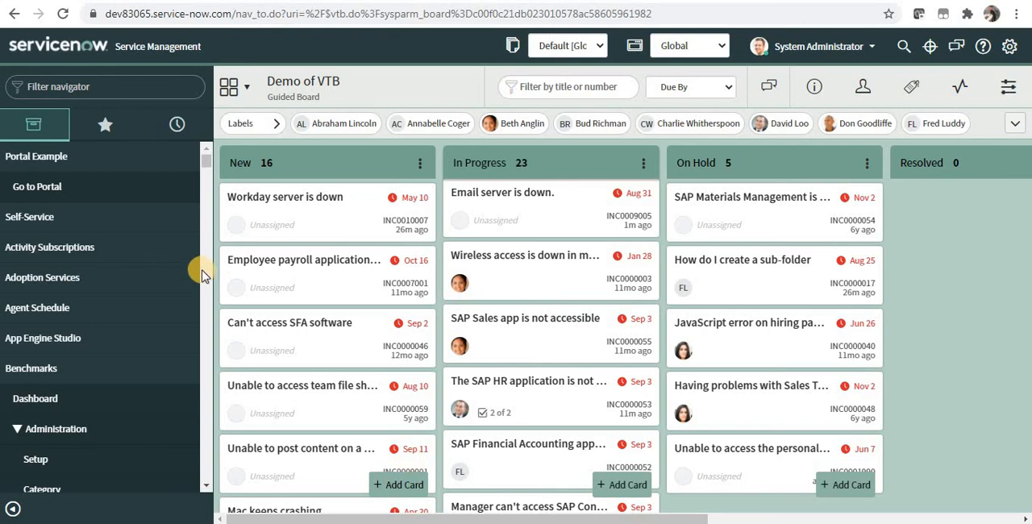
Filter the navigator for "dashboard" and open the Self-Service Dashboards overview
left_click(93, 90)
type("dashboa")
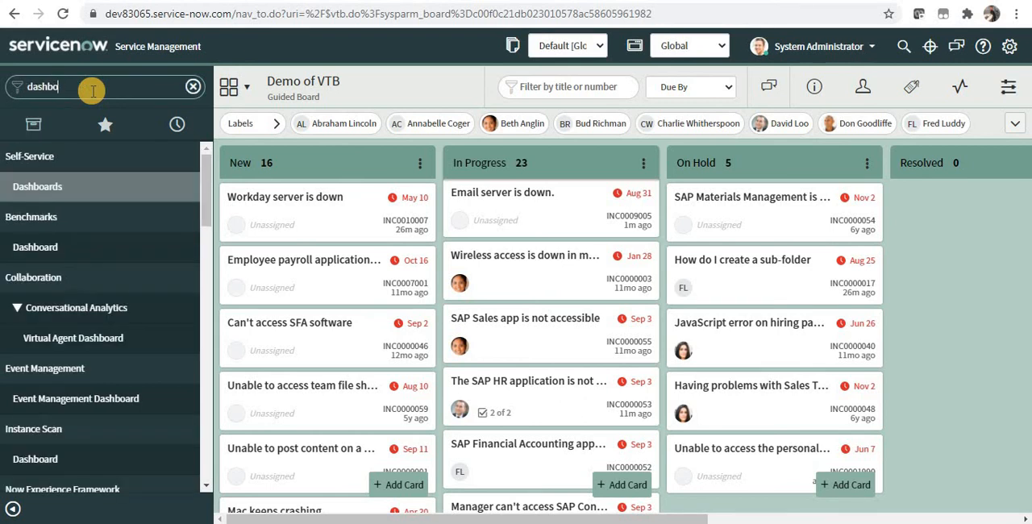
type("rd")
left_click(97, 188)
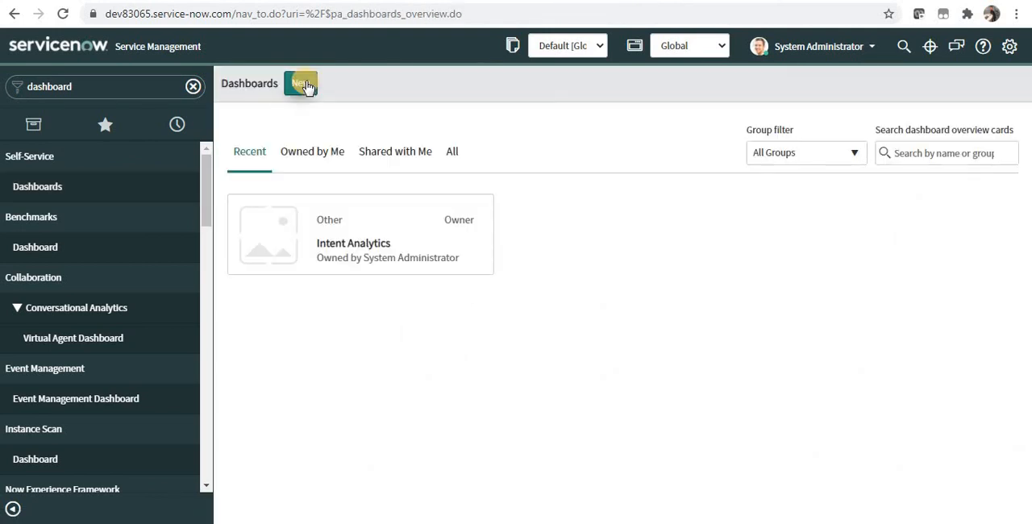
Create and submit a new dashboard named "VTB Demo Dashboard"
left_click(300, 84)
left_click(357, 139)
type("V")
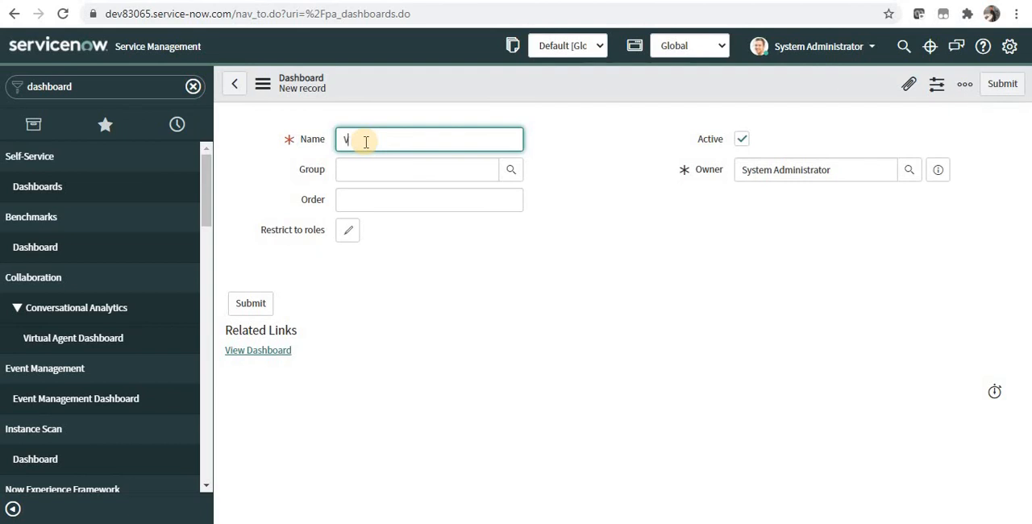
type("TB Demo Dashboard")
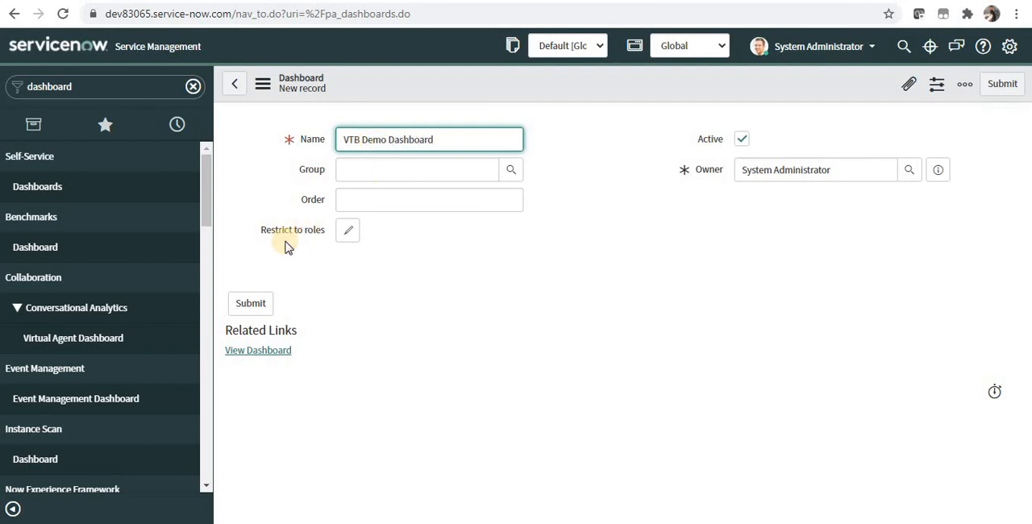
left_click(250, 303)
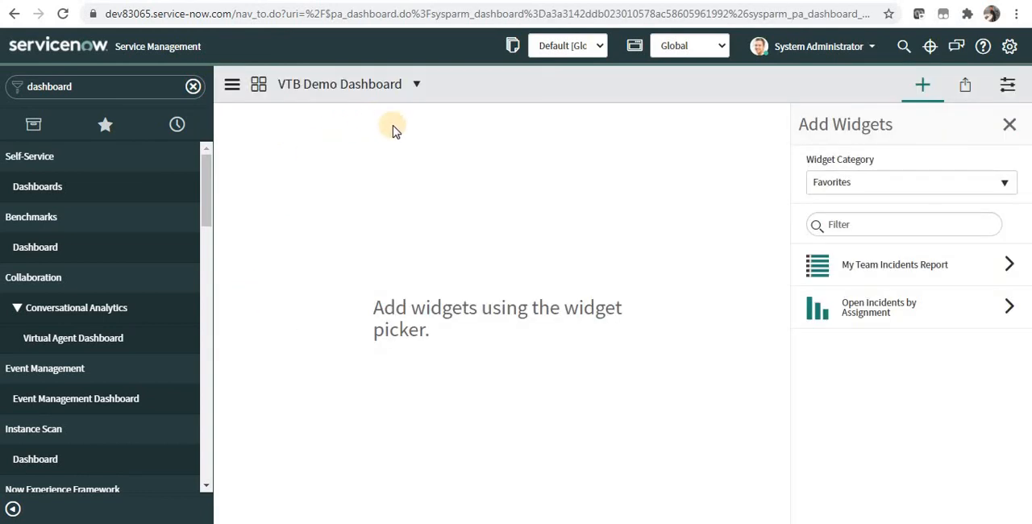
Add a *New IFrame widget from the Content Blocks category to the dashboard
left_click(867, 189)
left_click(904, 312)
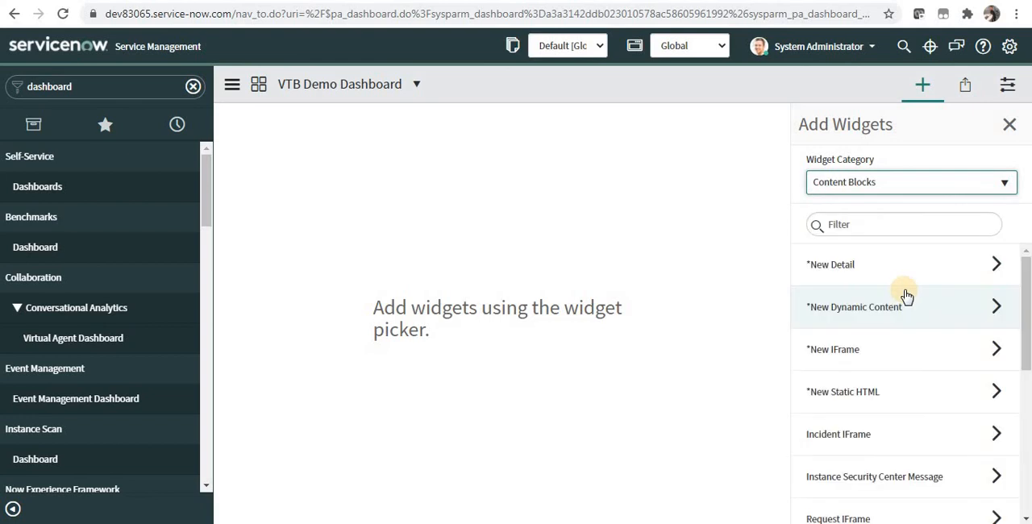
left_click(888, 362)
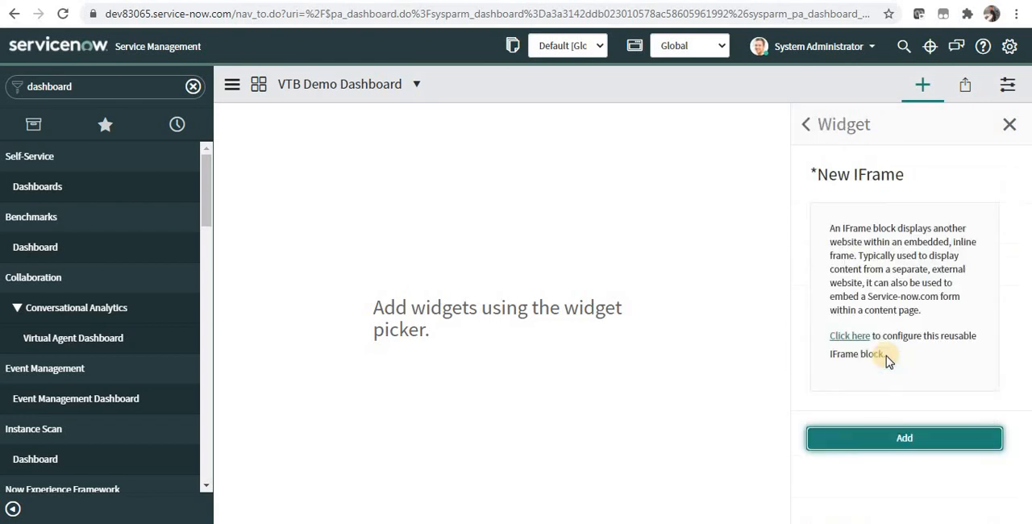
left_click(885, 437)
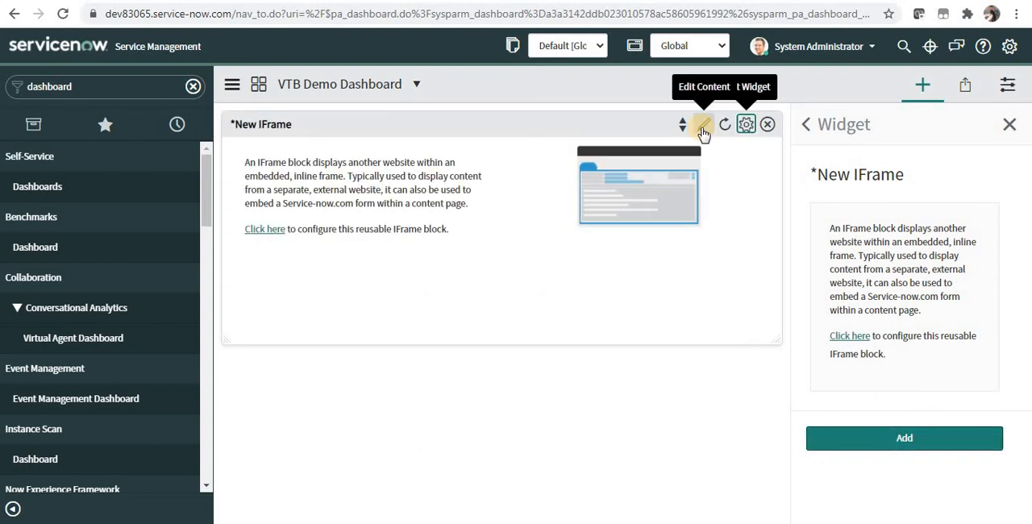
Edit the content of the new IFrame widget and name its record "VTB"
left_click(703, 127)
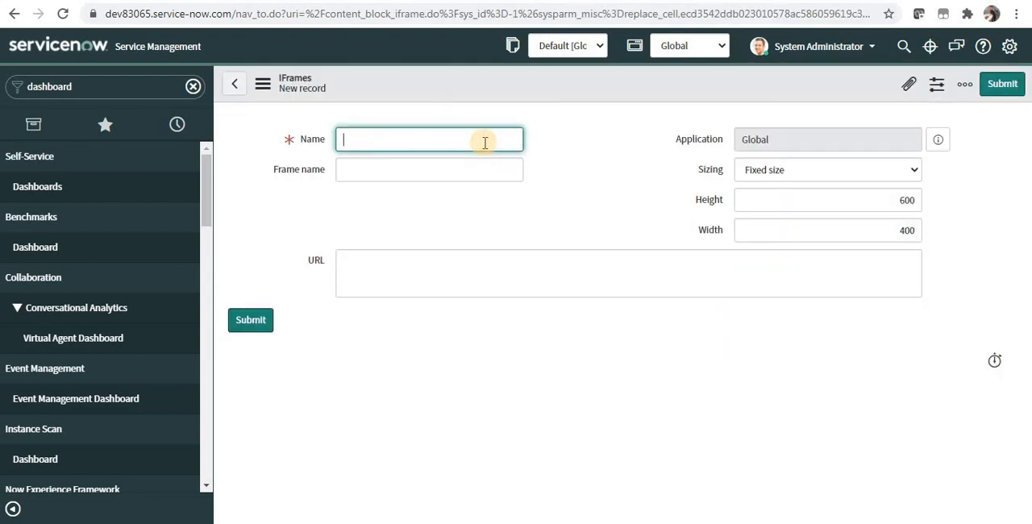
type("VTB")
left_click(405, 274)
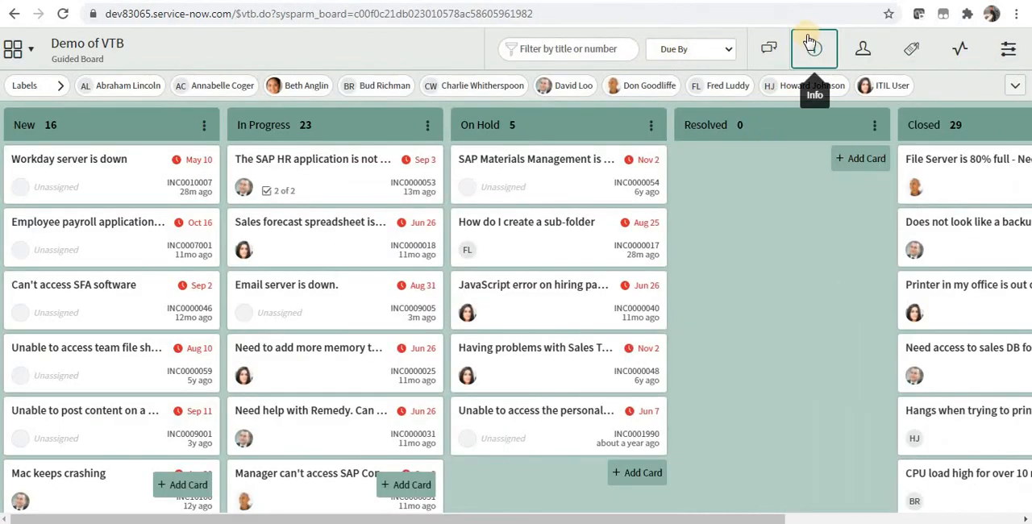
Copy the share link of the Demo of VTB board from its board information
left_click(814, 52)
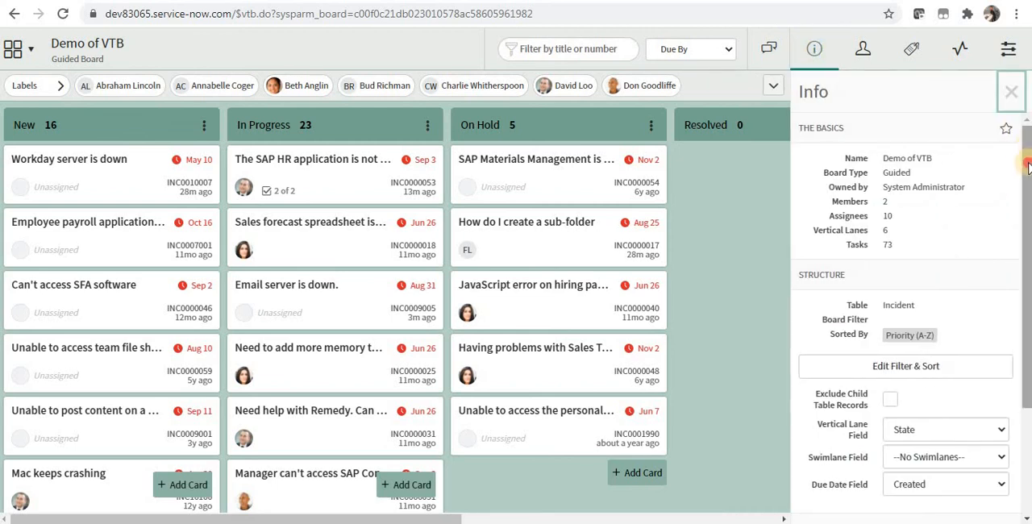
scroll(873, 425, "down", 3)
triple_click(852, 445)
key("ctrl+c")
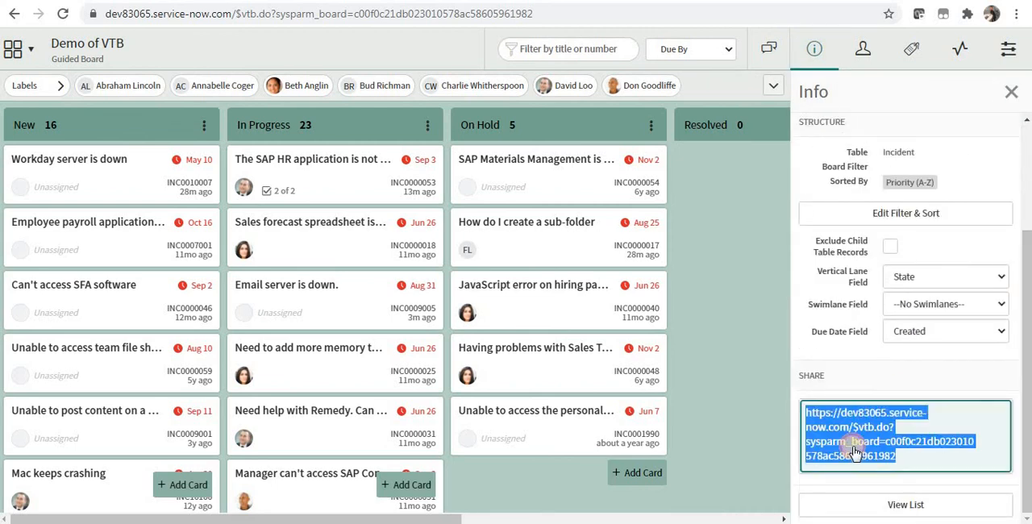
right_click(852, 448)
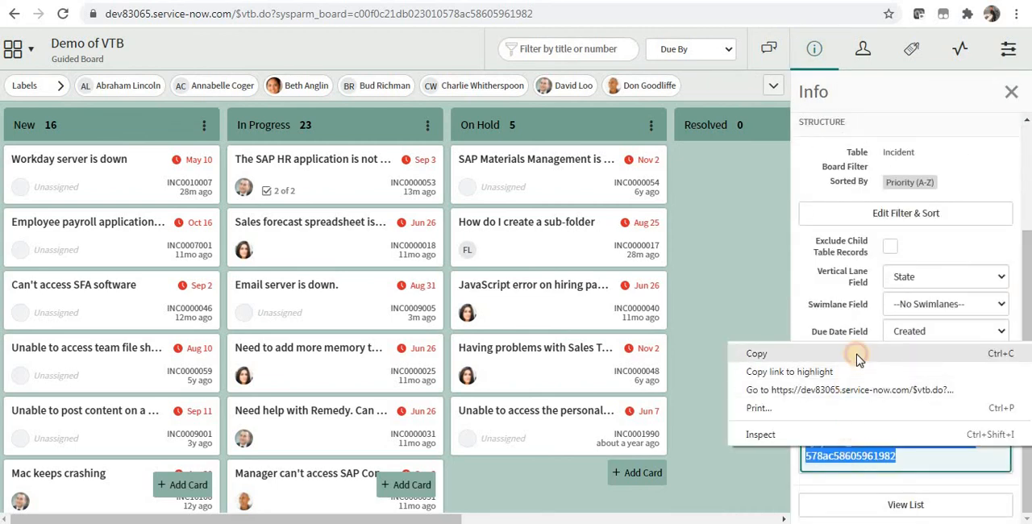
left_click(852, 353)
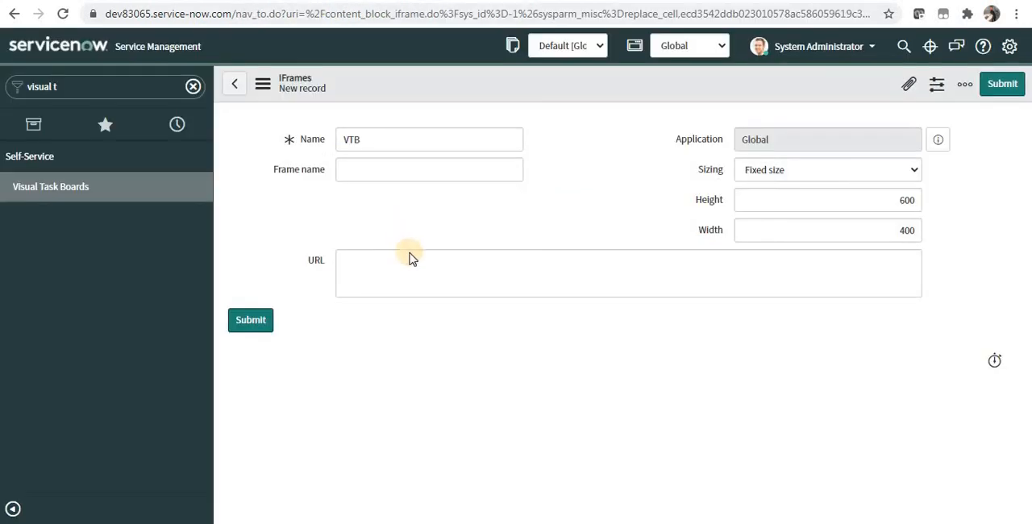
left_click(410, 279)
key("ctrl+v")
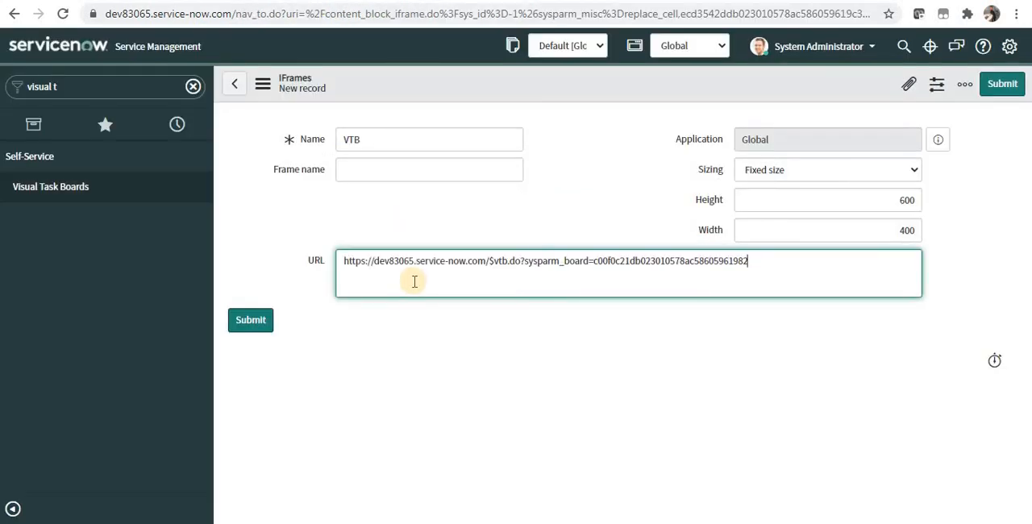
key("Return")
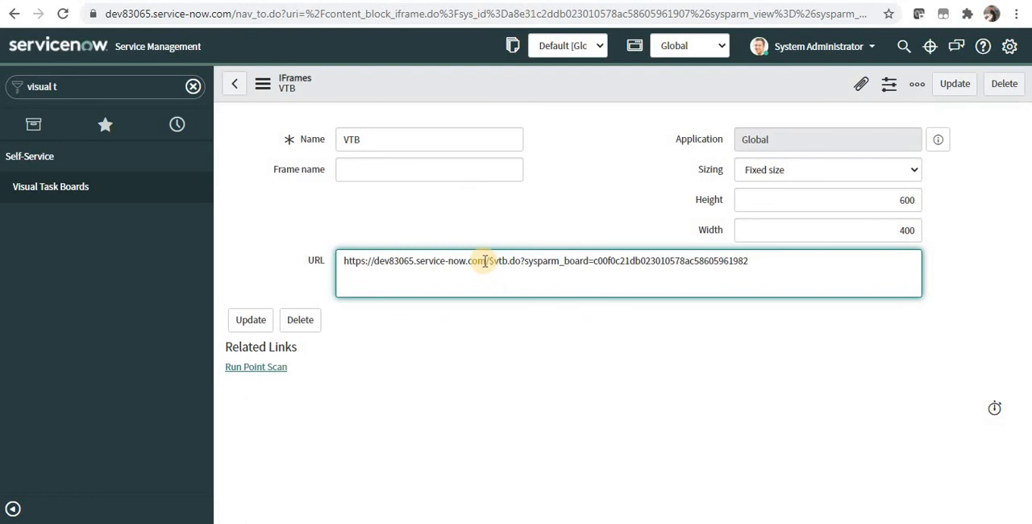
left_click_drag(485, 260, 325, 265)
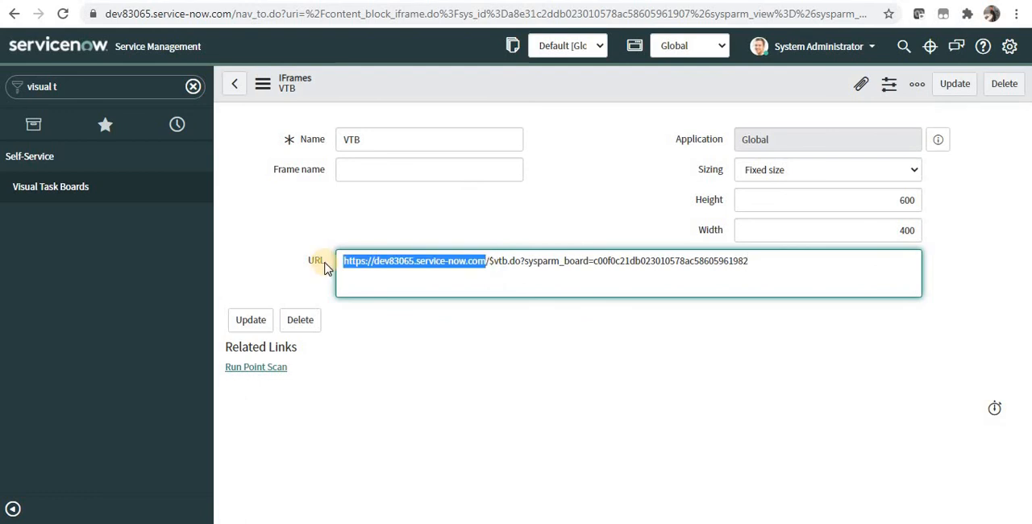
key("BackSpace")
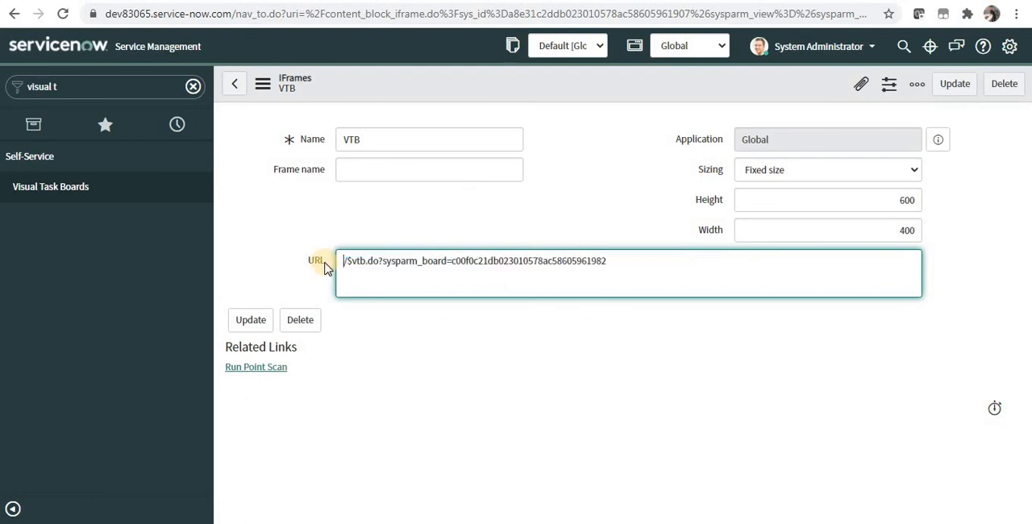
right_click(562, 95)
left_click(563, 97)
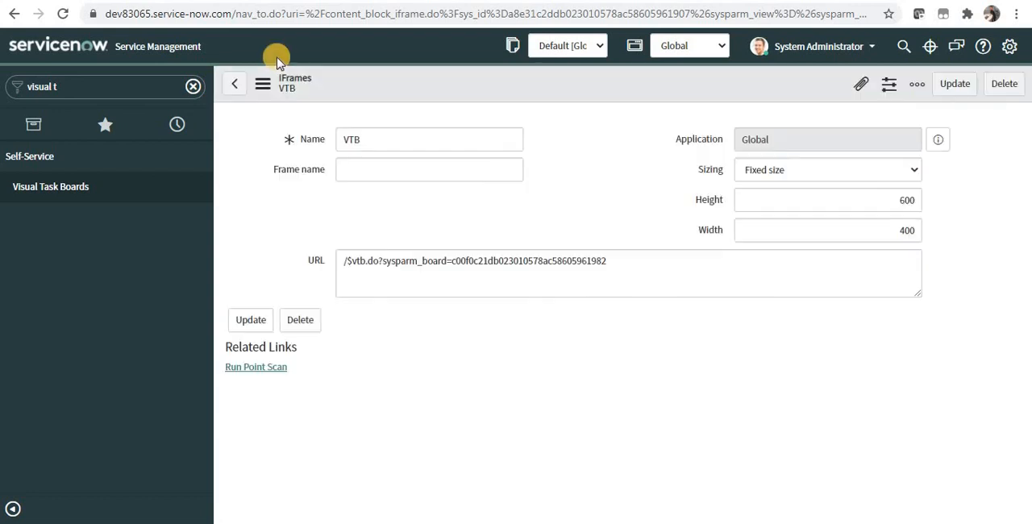
Open the VTB Demo Dashboard in a separate browser tab and stretch the VTB widget to a greater height
right_click(84, 56)
left_click(94, 69)
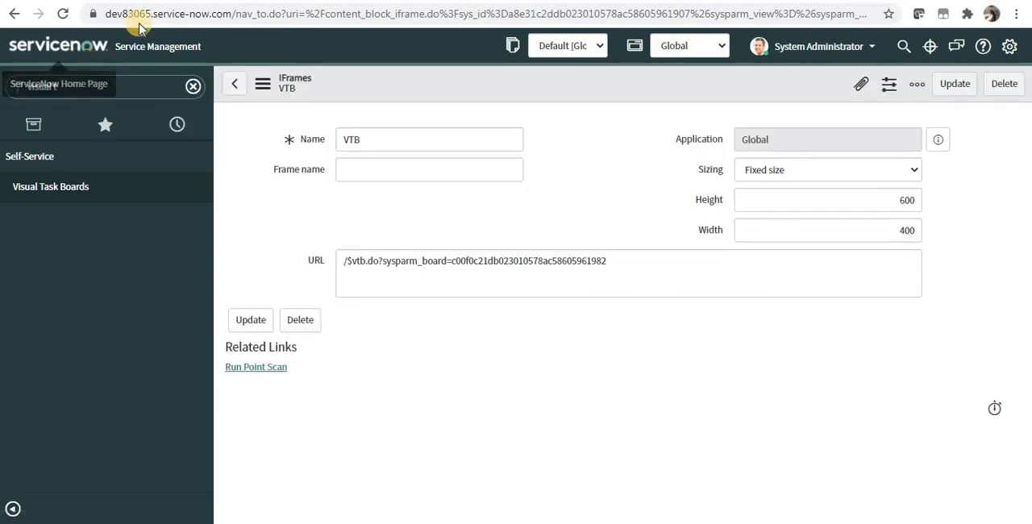
left_click(266, 1)
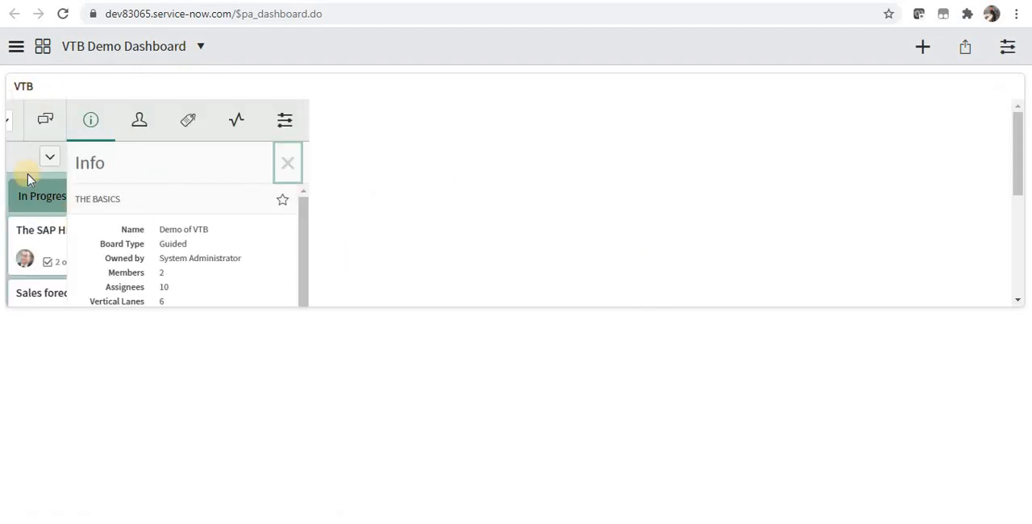
left_click(922, 46)
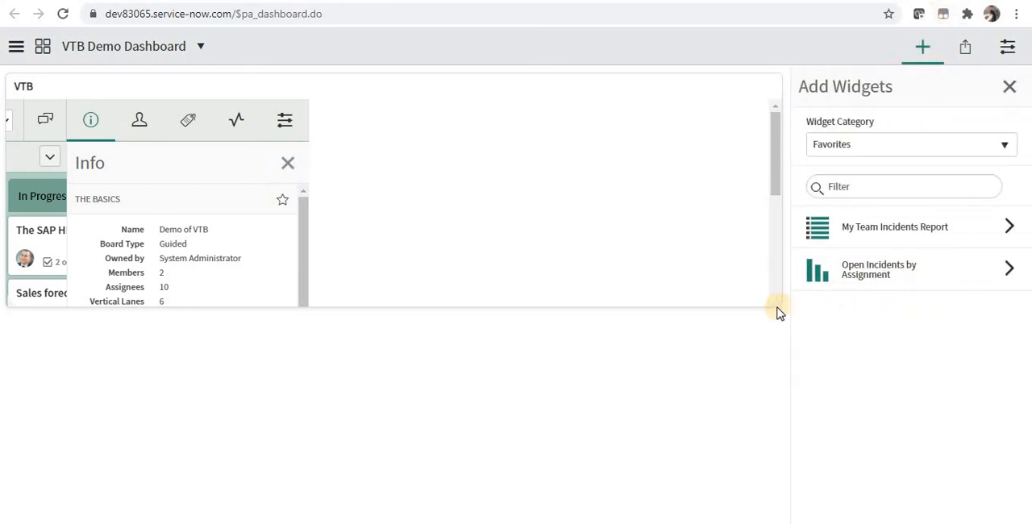
left_click_drag(774, 303, 777, 521)
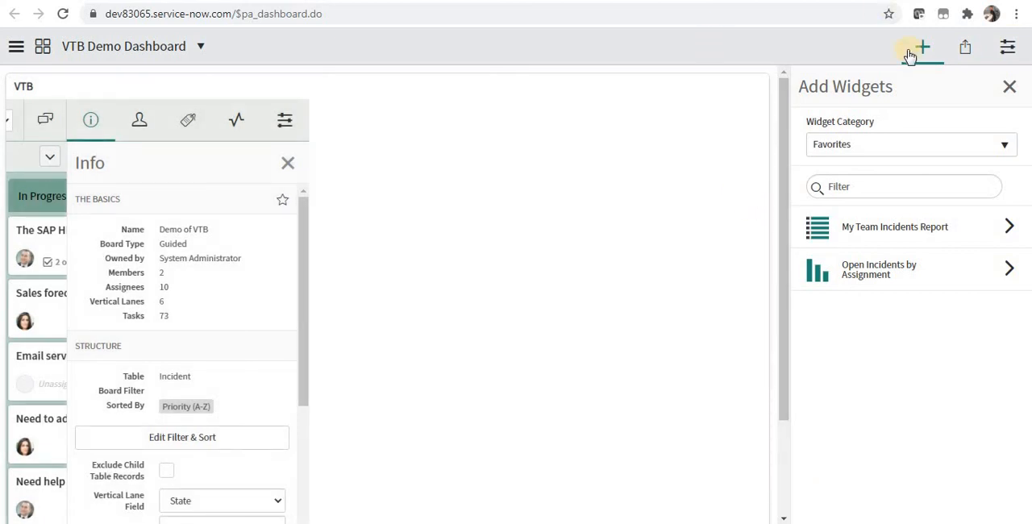
Edit the VTB widget's IFrame content, setting the height to 1,600 and the width to 1400, and update the record
mouse_move(668, 95)
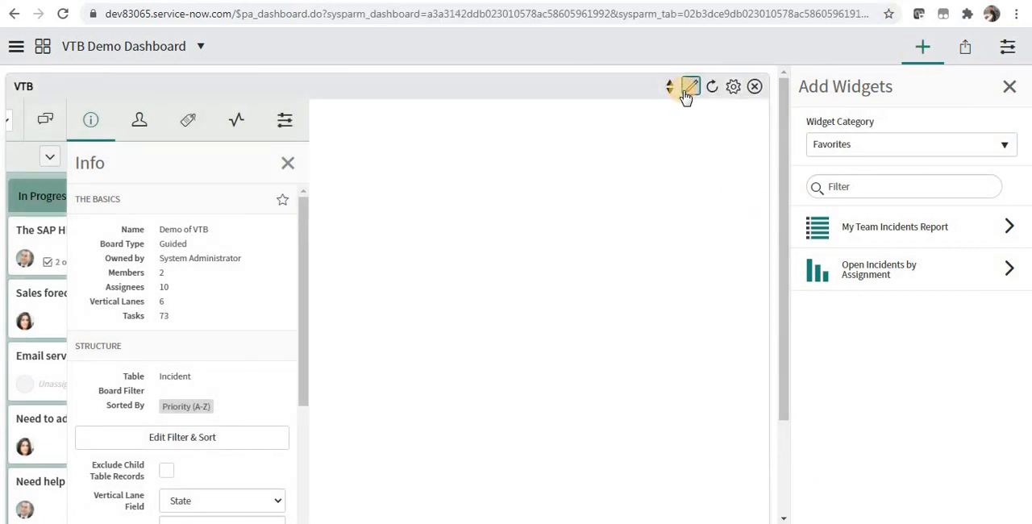
left_click(686, 92)
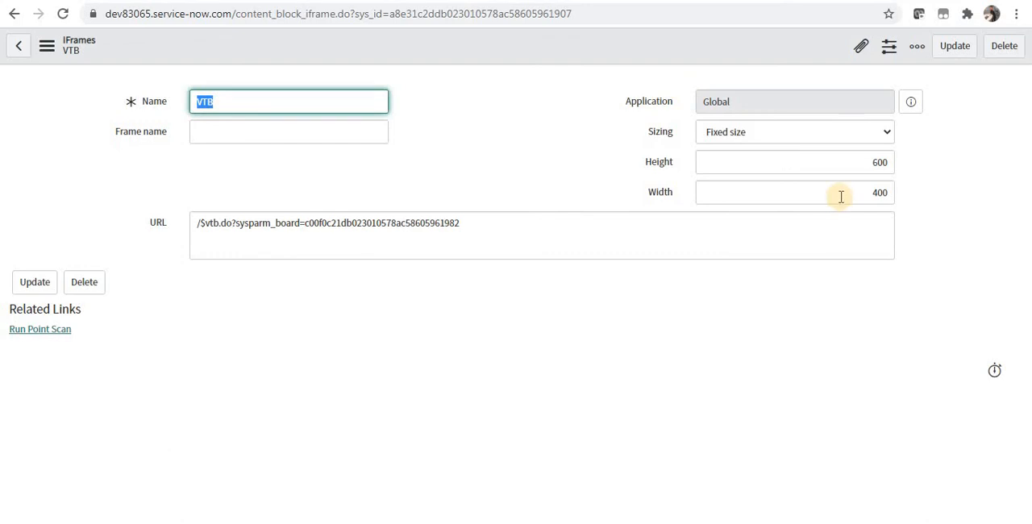
left_click(858, 169)
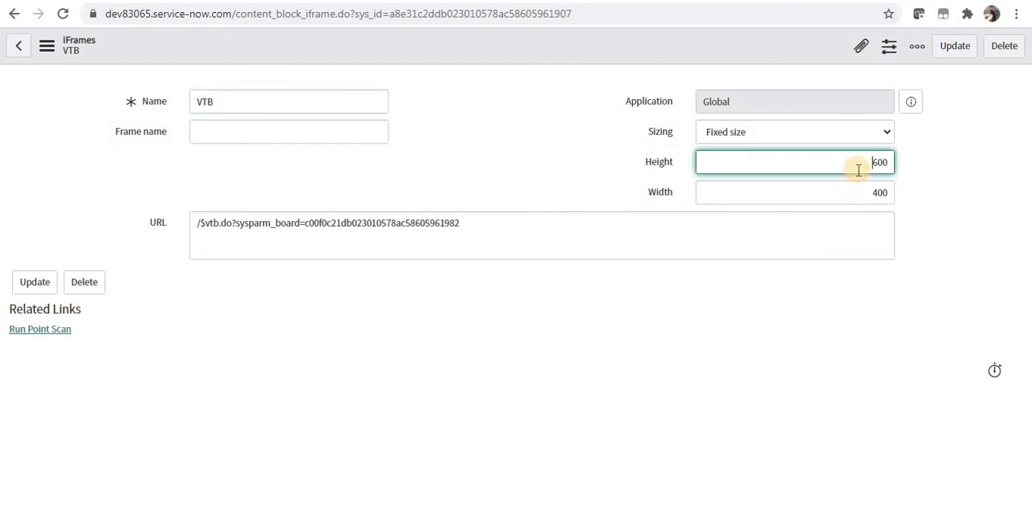
type("1")
left_click(863, 186)
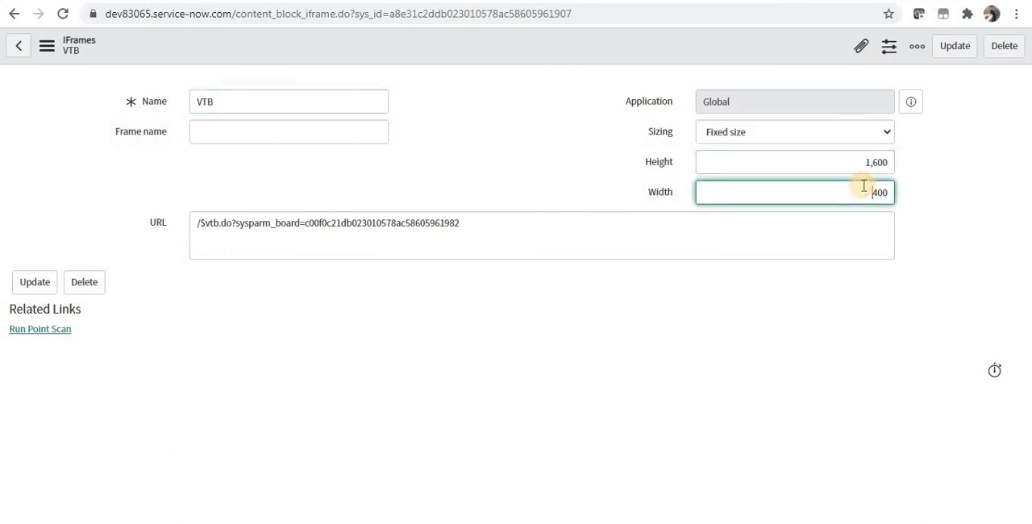
type("1")
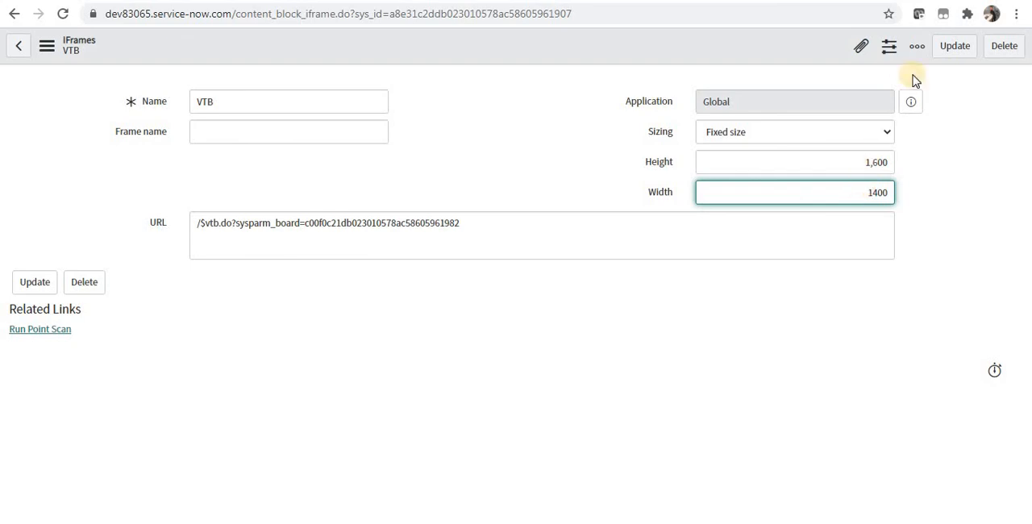
left_click(951, 49)
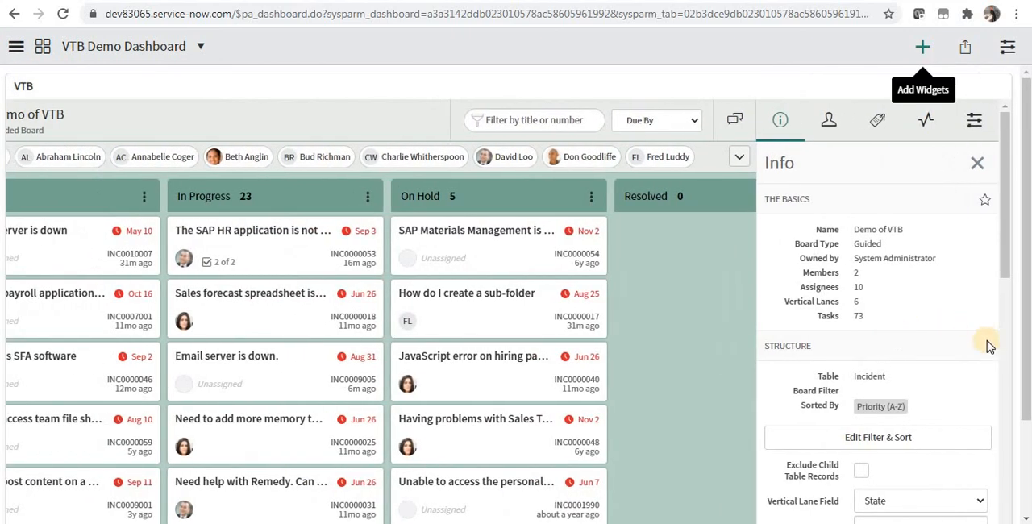
left_click_drag(1004, 385, 1007, 453)
scroll(394, 256, "right", 5)
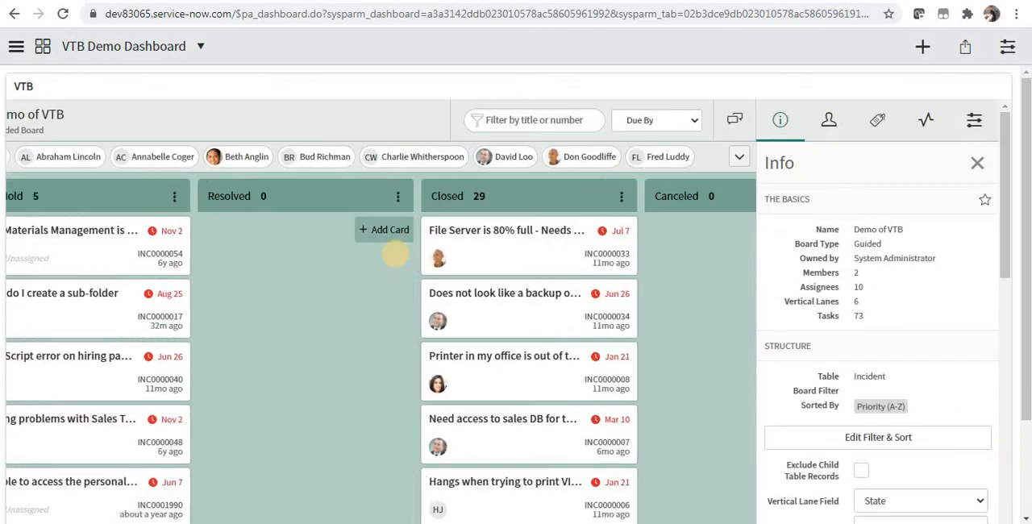